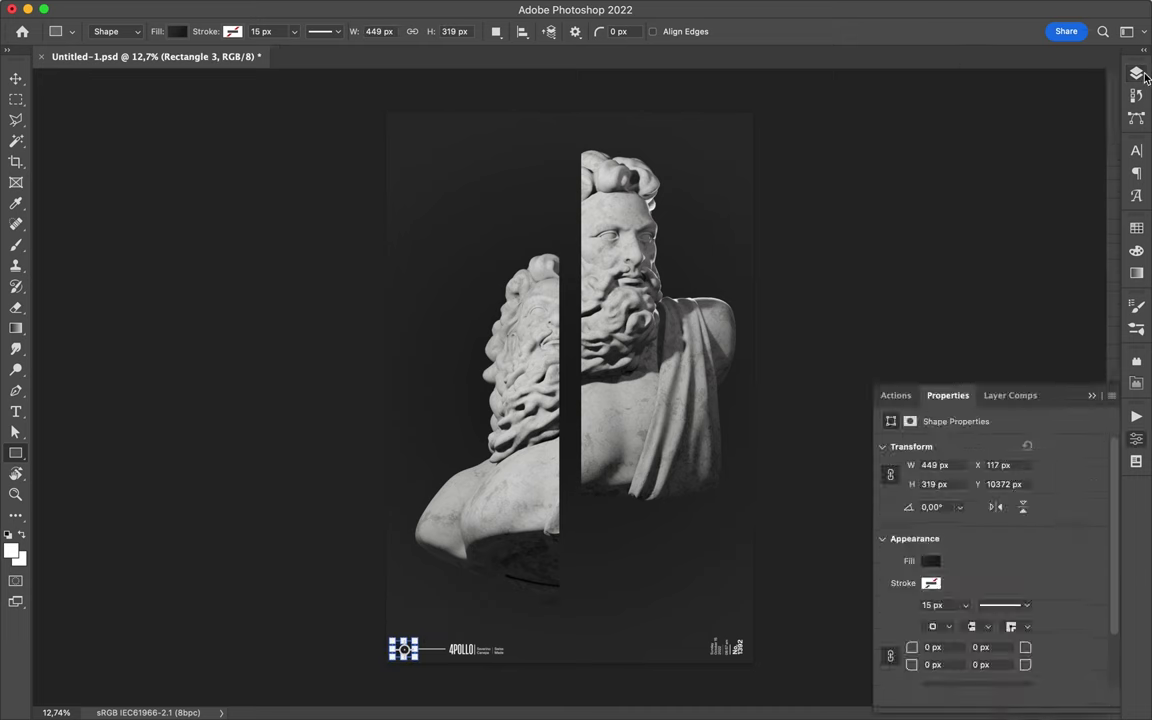
- Change the fill of the small rectangle clipped over the monogram in the poster's lower-left corner to white
click(177, 31)
click(170, 98)
key(v)
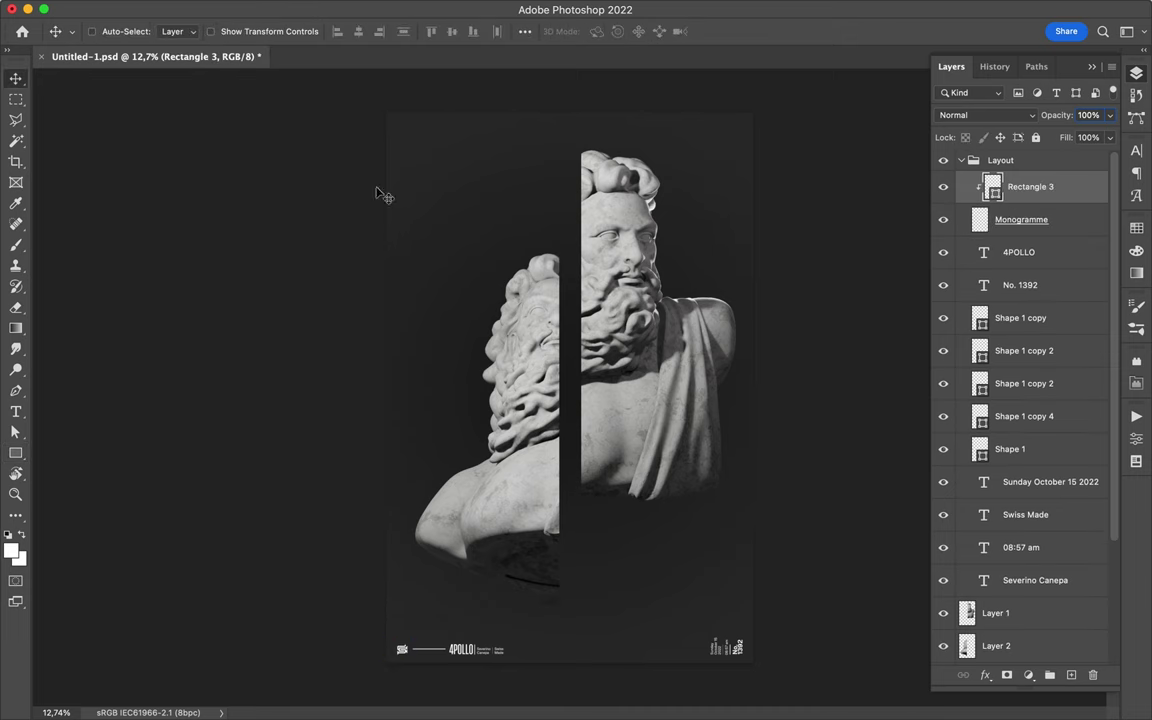
- Above the statue layers, draw a white slanted parallelogram without a stroke in the upper-left area of the poster
click(961, 161)
click(996, 187)
key(p)
click(177, 31)
click(110, 57)
click(444, 189)
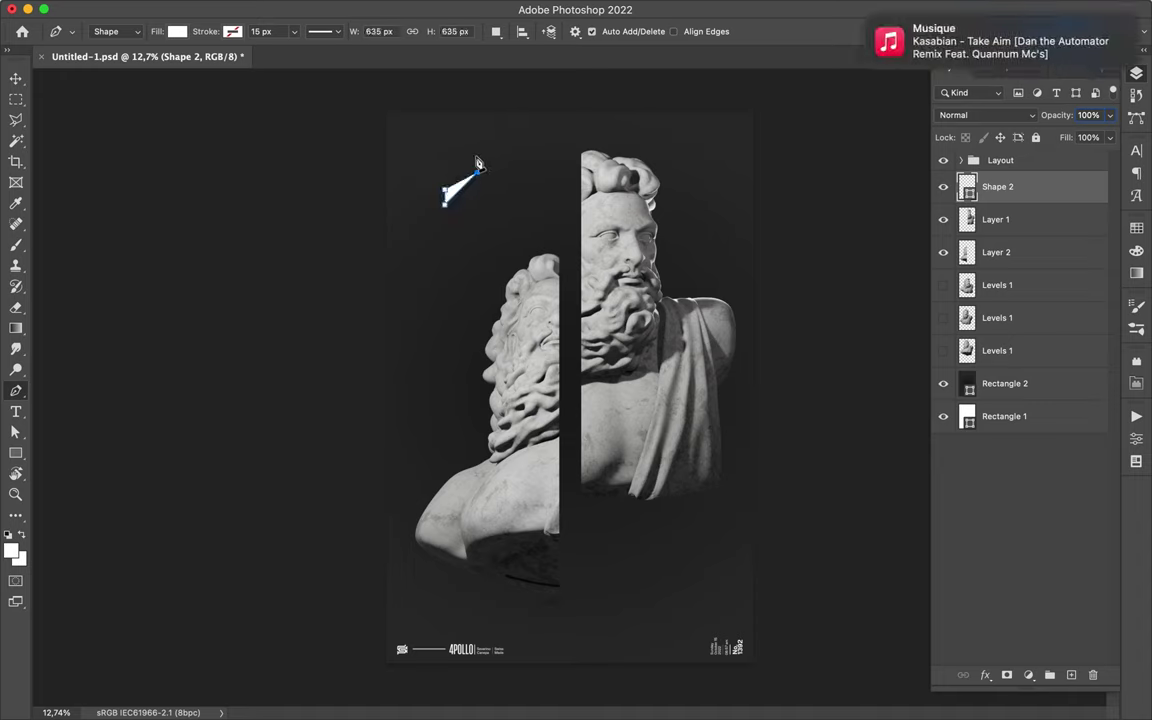
- Rasterize the slanted shape and trim its upper part with the Polygonal Lasso tool to make a thinner bar
right_click(927, 185)
key(Escape)
key(l)
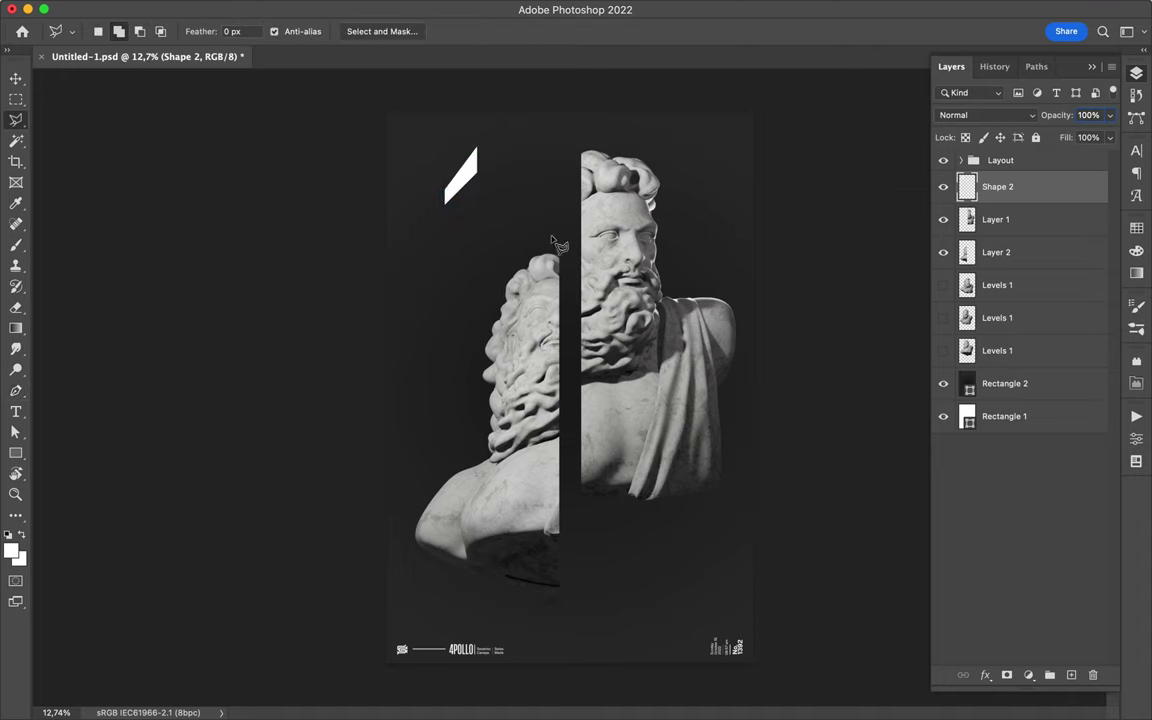
key(v)
key(ctrl+d)
- Duplicate the slanted bar and put both bars into a new group
key(ctrl+j)
shift+click(1016, 188)
key(ctrl+g)
click(962, 180)
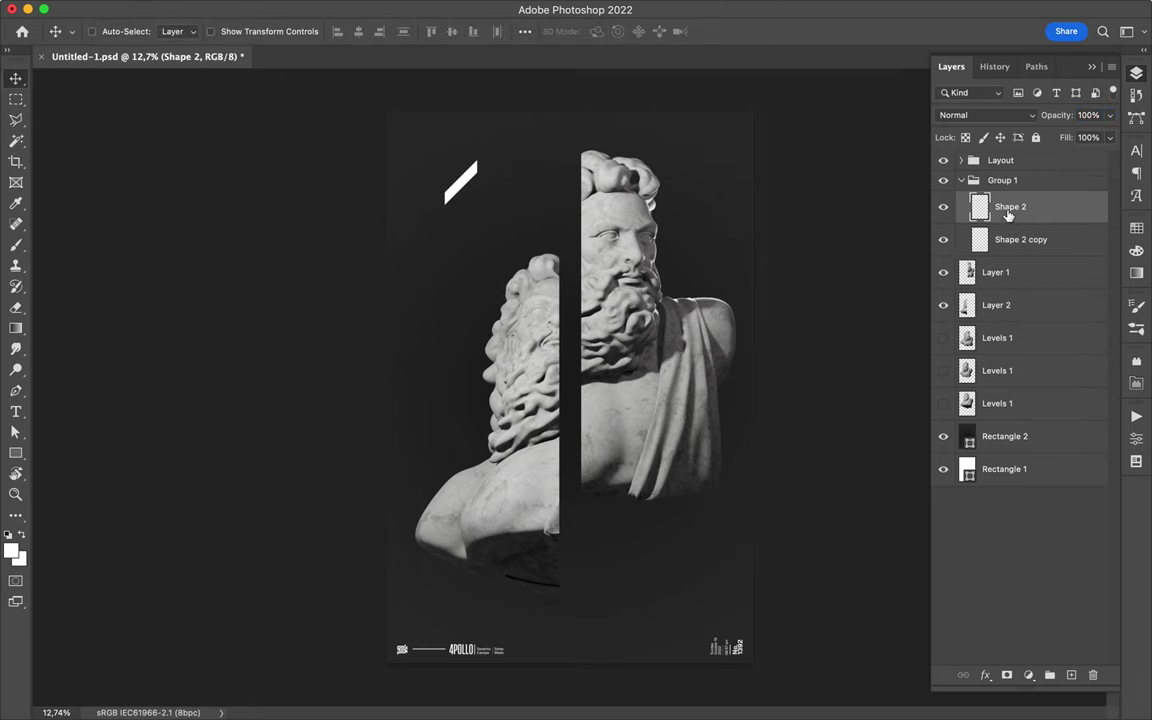
- Offset the bar copy downward and keep duplicating the growing set into a vertical column of sixteen slanted stripes
click(1020, 239)
drag(462, 166, 462, 211)
shift+click(1022, 209)
key(ctrl+j)
shift+click(1012, 210)
key(ctrl+j)
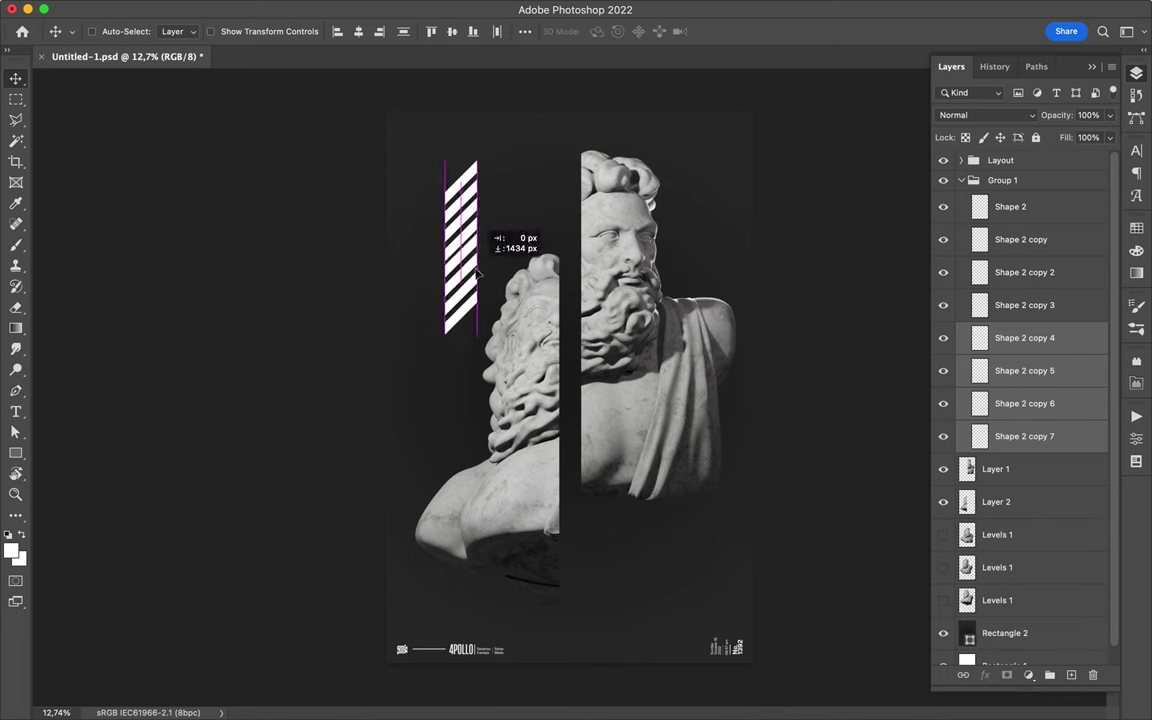
shift+click(1034, 222)
key(ctrl+j)
drag(460, 210, 455, 360)
- Select all the slanted stripes and distribute the vertical spacing between them evenly
shift+click(1041, 211)
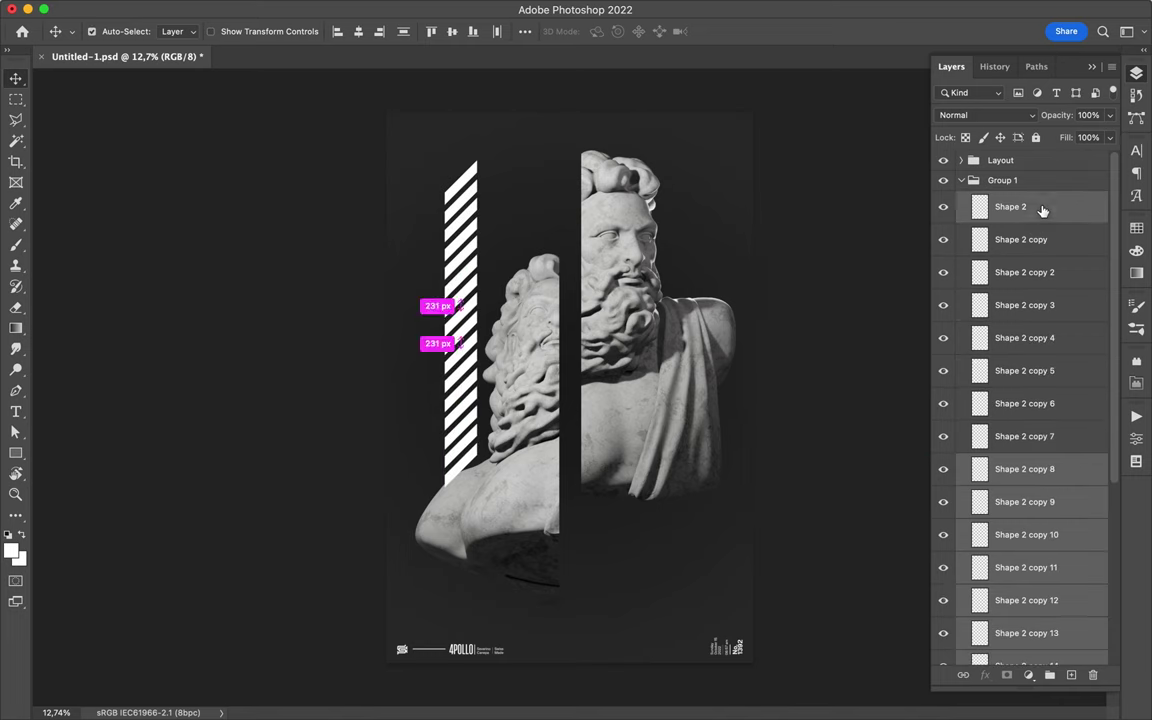
scroll(940, 160, down, 1)
click(525, 31)
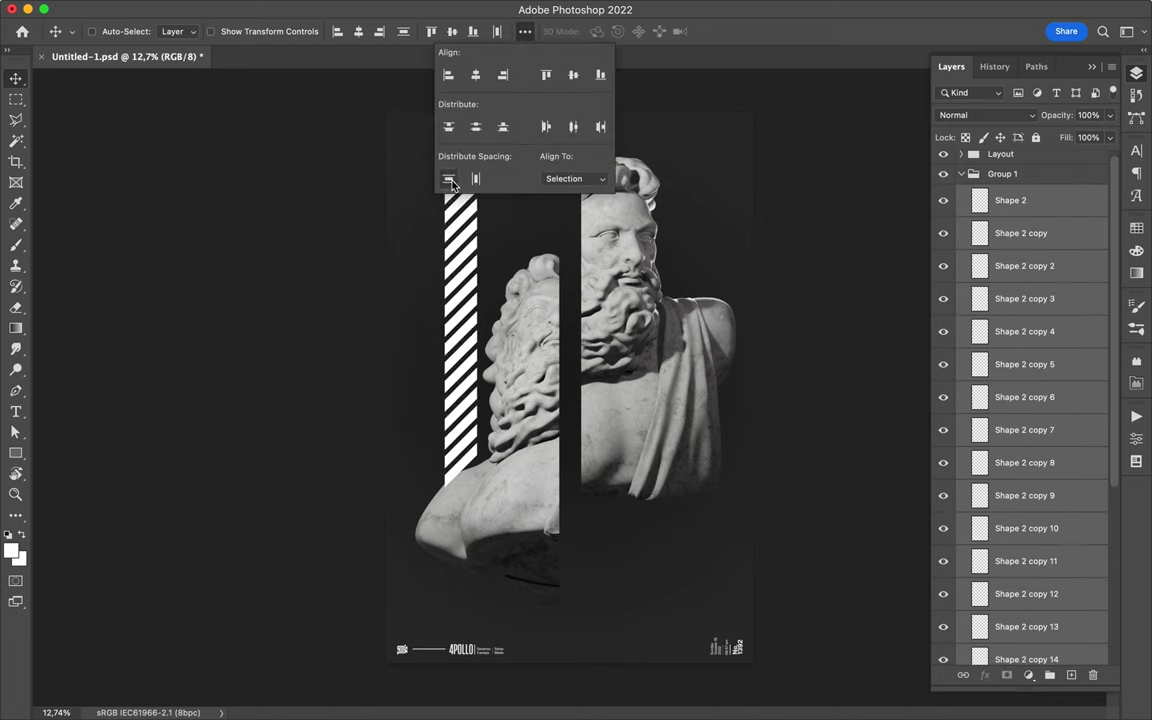
click(961, 174)
- Place the striped column between the two statue halves, bring Layer 2 in front of it and move the halves closer together
drag(470, 300, 553, 283)
drag(530, 330, 580, 350)
key(ctrl+bracketright)
key(ctrl+bracketright)
click(1000, 240)
drag(652, 252, 638, 250)
drag(537, 360, 532, 367)
- Enlarge the separate bar copy beside the right head and position it diagonally across the beard and shoulder
key(u)
click(177, 31)
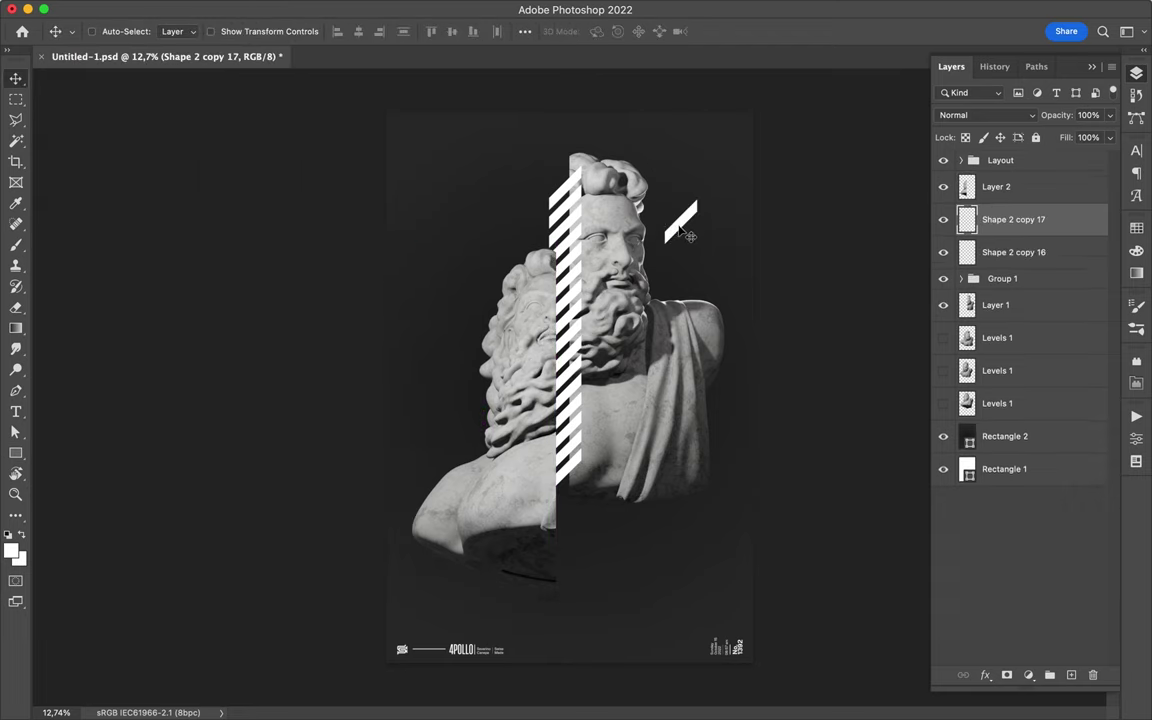
key(ctrl+t)
drag(665, 256, 612, 320)
key(Return)
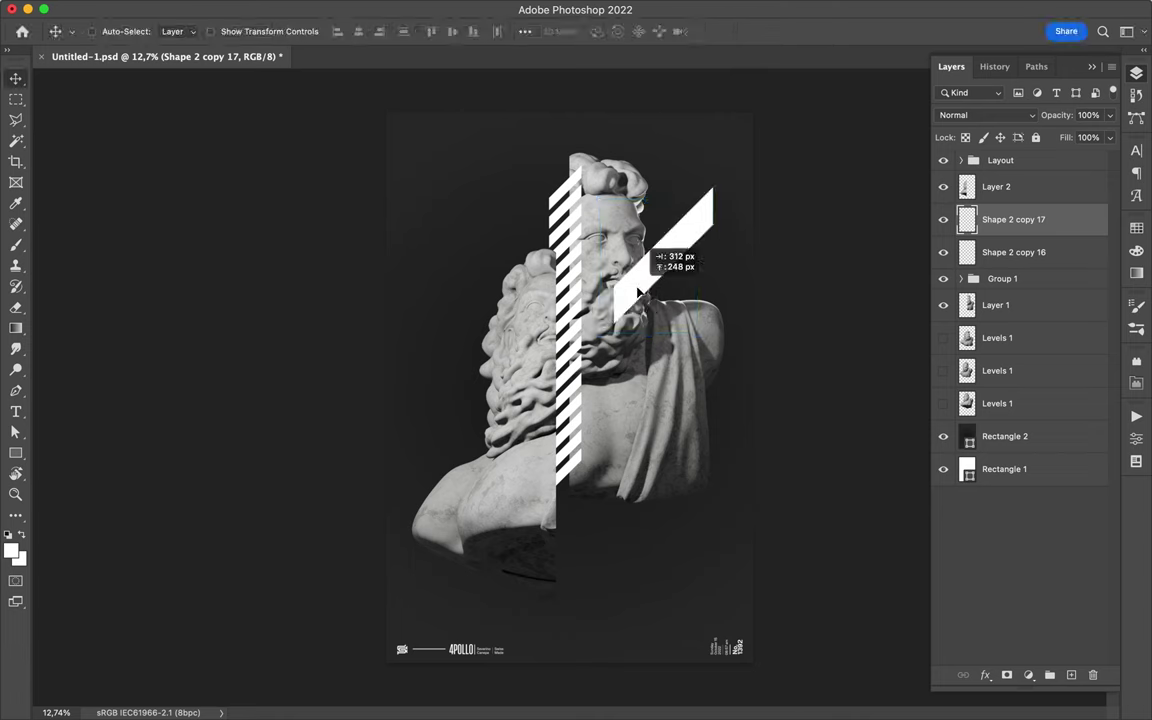
- Trace the enlarged bar's four corners with the Pen tool as a white vector shape
key(p)
click(712, 187)
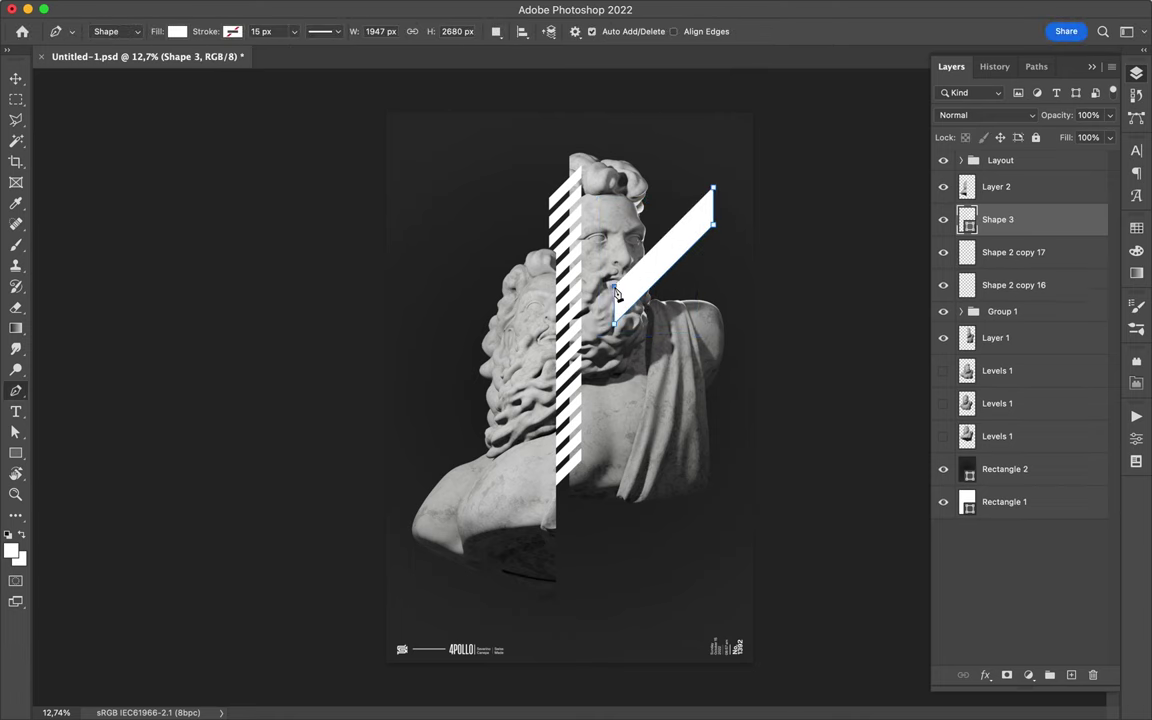
scroll(616, 293, up, 5)
scroll(527, 418, down, 2)
key(v)
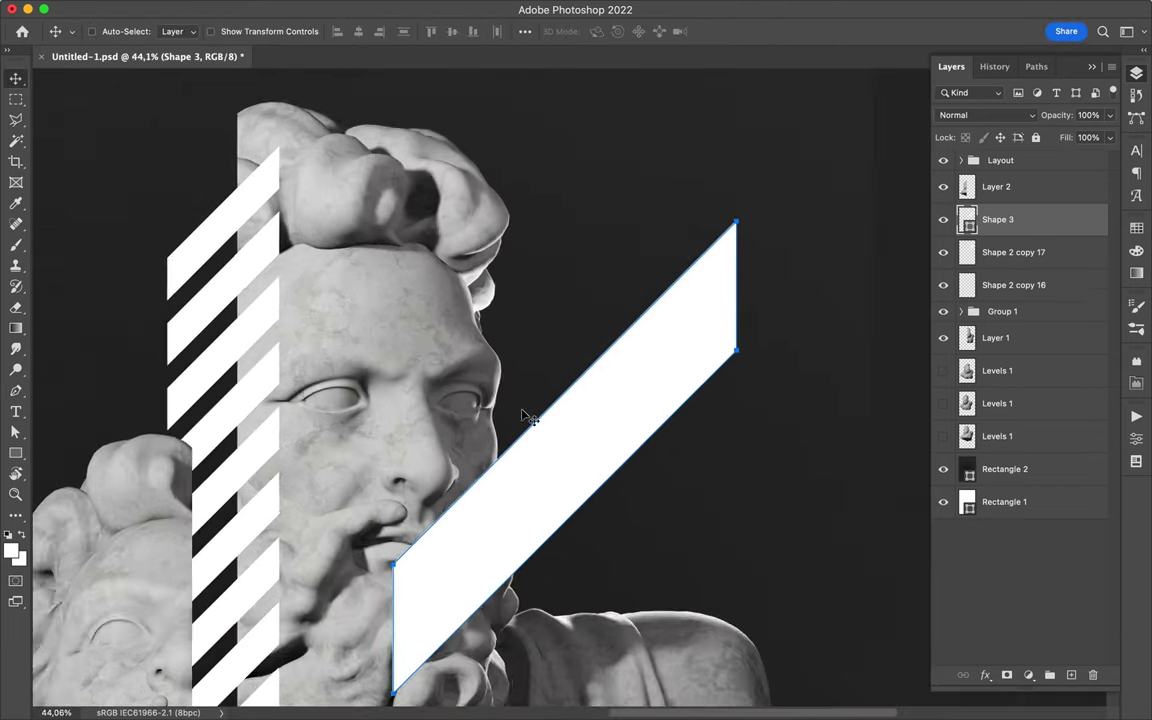
- Delete the rasterized bar layers Shape 2 copy 17 and Shape 2 copy 16 outside the stripes group
scroll(527, 418, down, 1)
click(950, 255)
scroll(610, 360, down, 2)
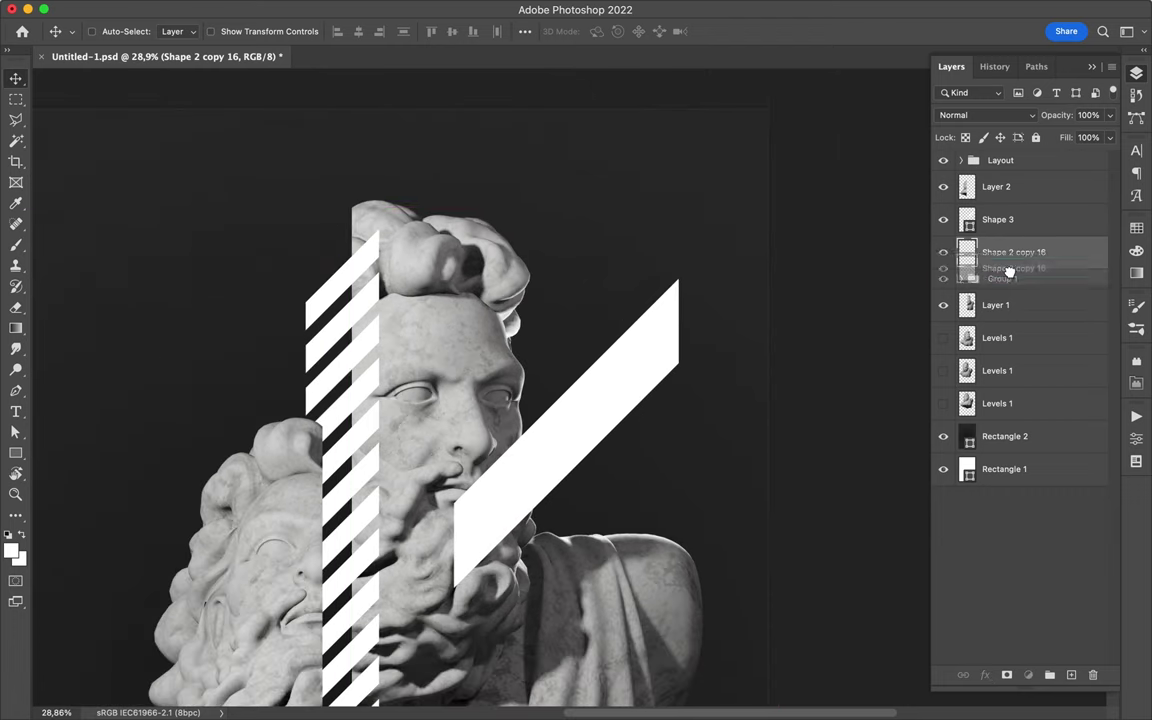
key(BackSpace)
scroll(706, 372, down, 2)
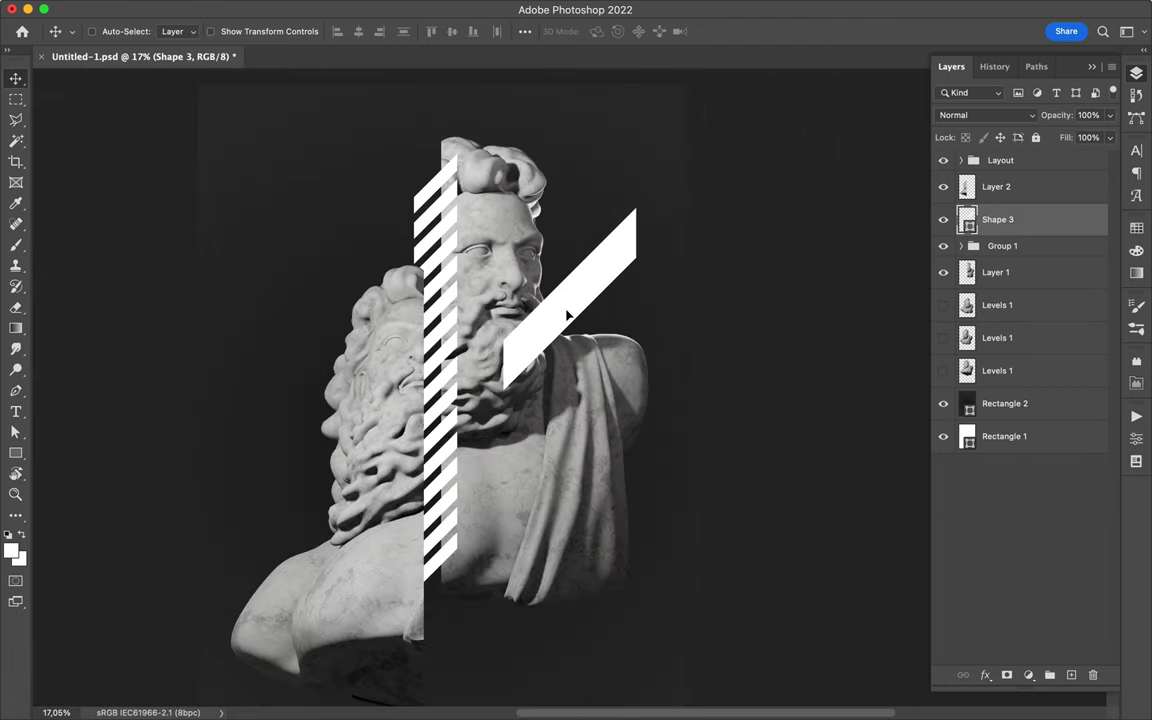
- Duplicate the large diagonal bar just below itself and send the copy behind the right statue half
drag(566, 296, 566, 356)
key(super+bracketleft)
key(super+bracketleft)
key(super+bracketleft)
scroll(690, 311, left, 3)
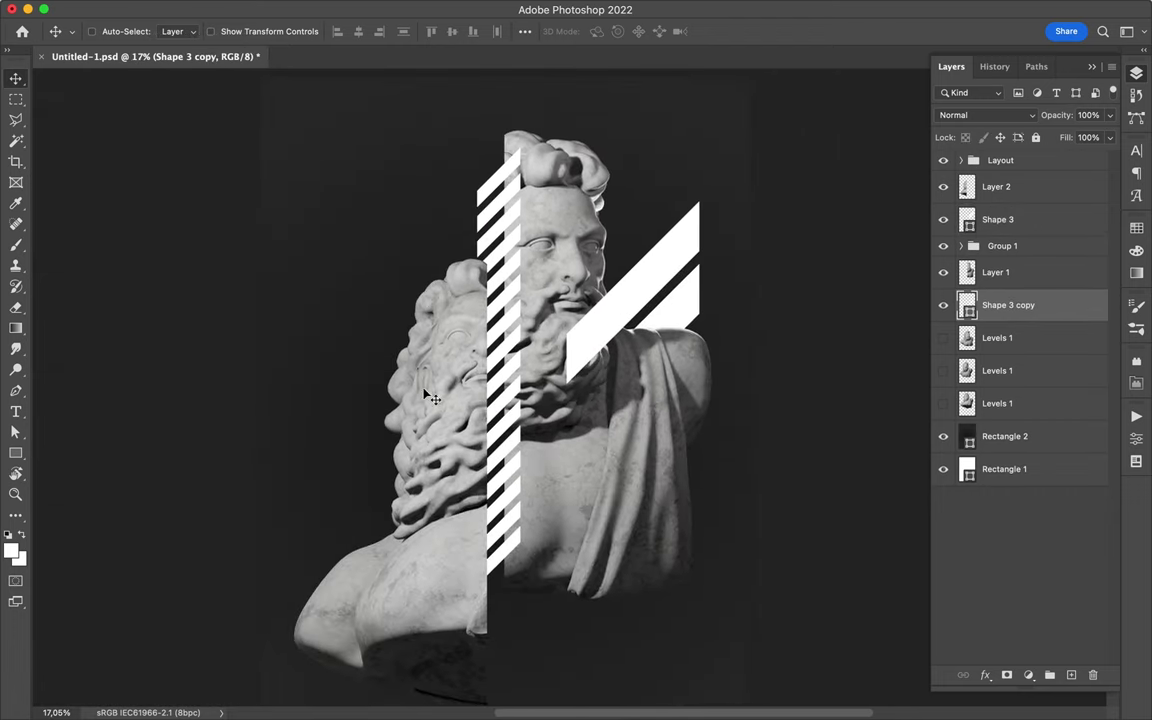
- Duplicate the striped column group, place the copy over the left statue half and flip it horizontally
scroll(381, 348, down, 2)
click(1000, 245)
drag(583, 355, 505, 399)
click(157, 9)
mouse_move(250, 362)
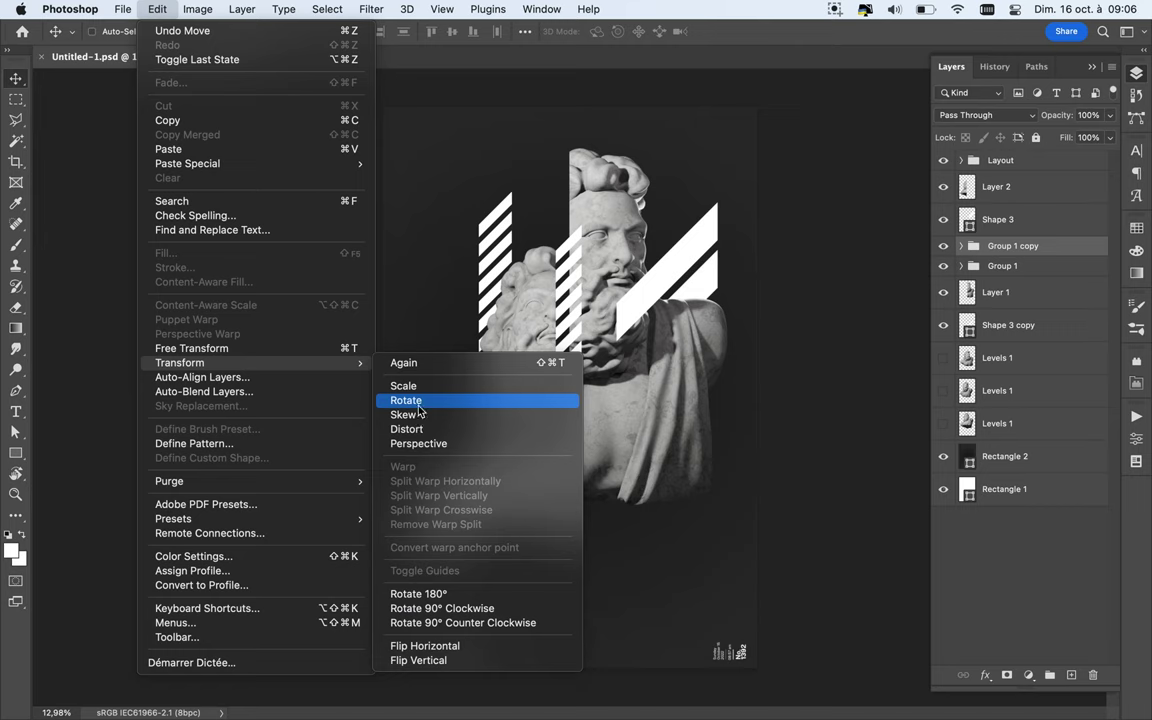
click(430, 645)
- Scale the flipped stripes down, place them beside the left statue and merge them into one layer
key(super+t)
drag(485, 390, 469, 356)
key(Return)
key(super+e)
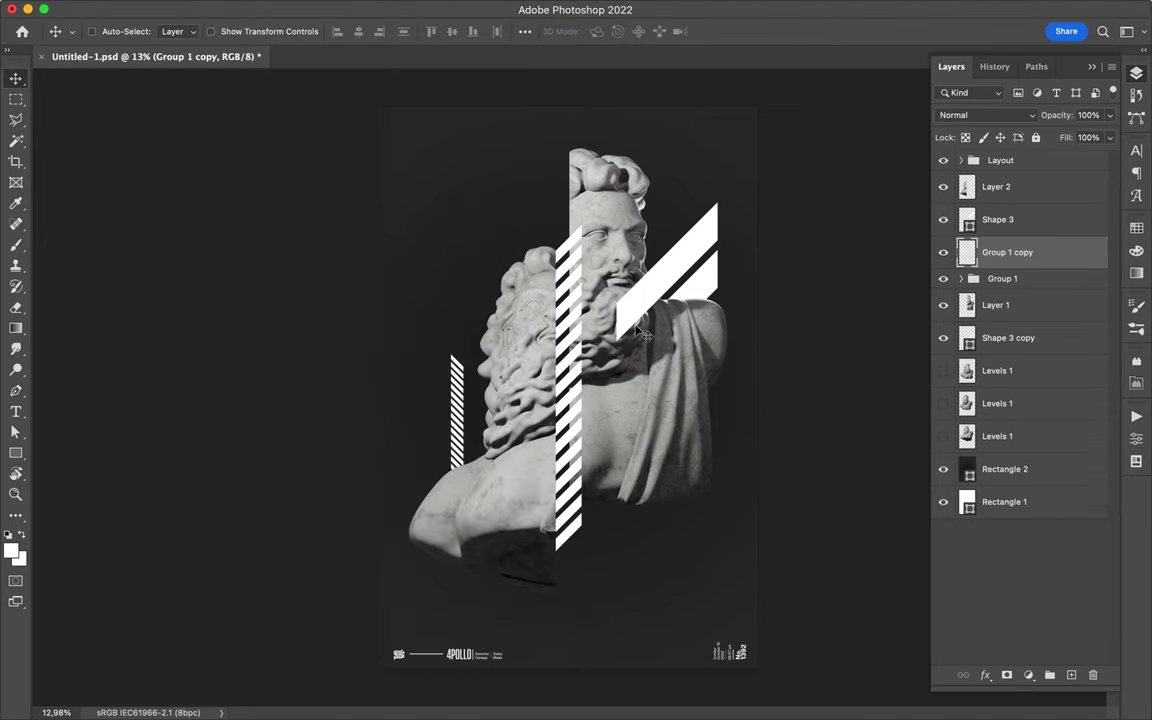
double_click(1040, 280)
key(Escape)
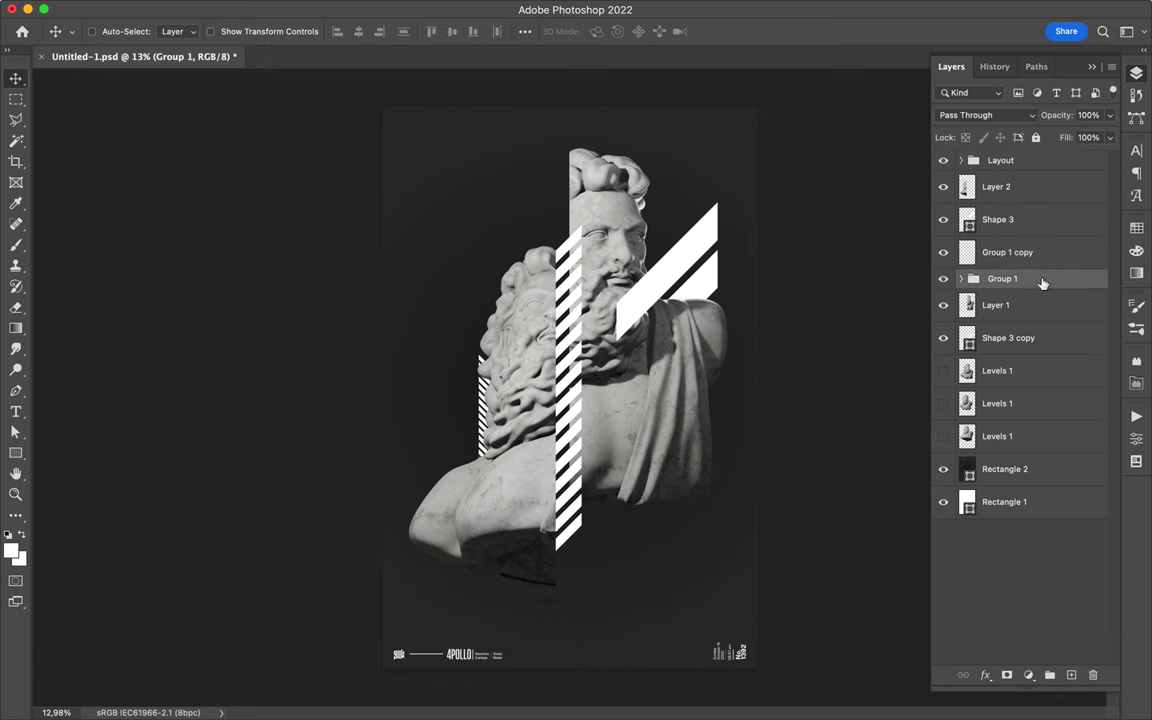
key(super+j)
drag(644, 286, 432, 190)
key(a)
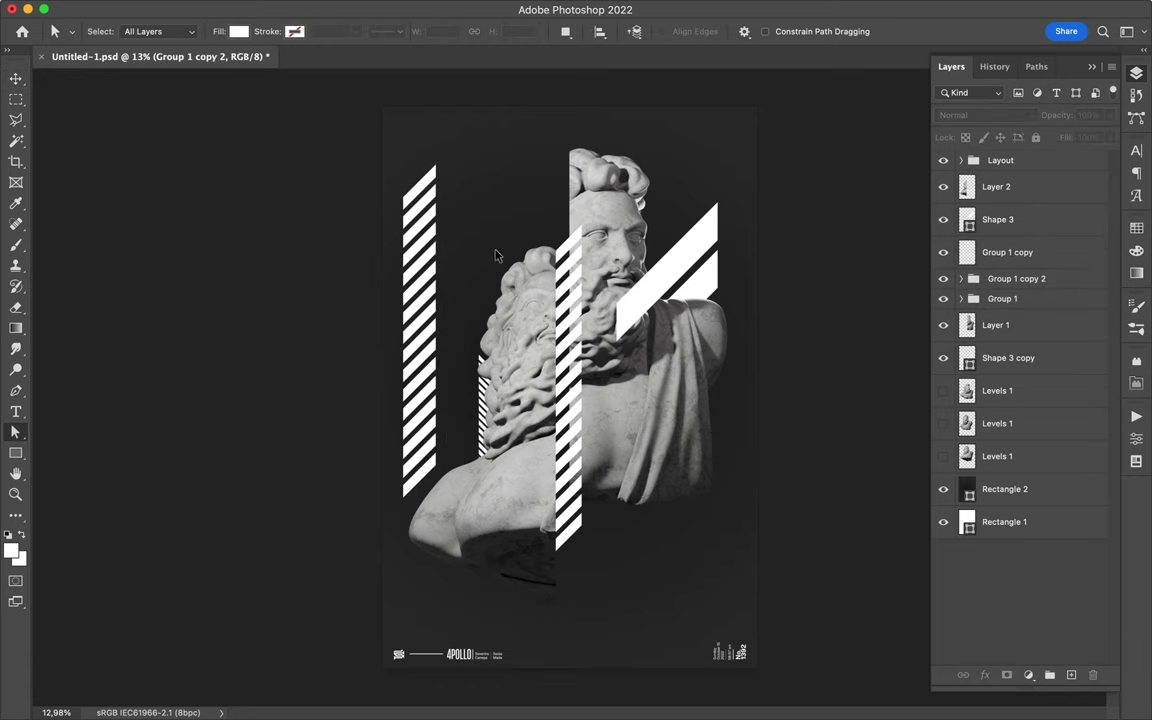
key(super+z)
key(super+z)
- Draw a 45-degree line with a 15 px white stroke and no fill across the upper left, extending its upper end
key(p)
click(231, 32)
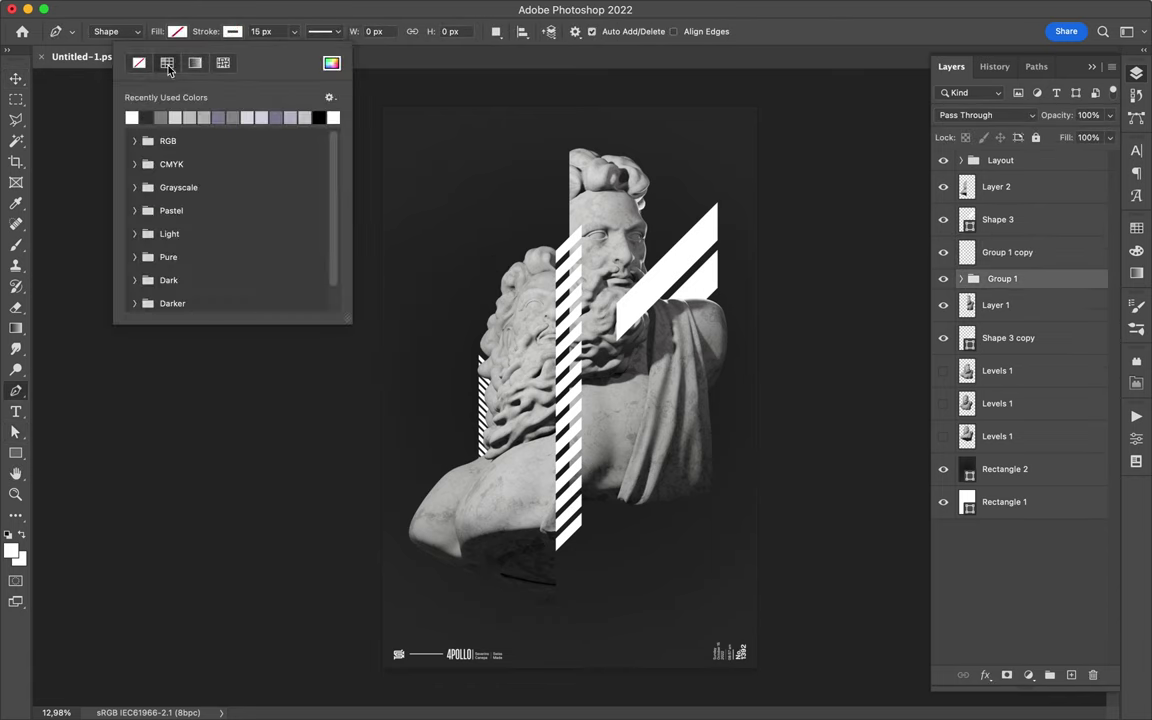
click(414, 206)
click(504, 113)
key(a)
drag(519, 100, 568, 145)
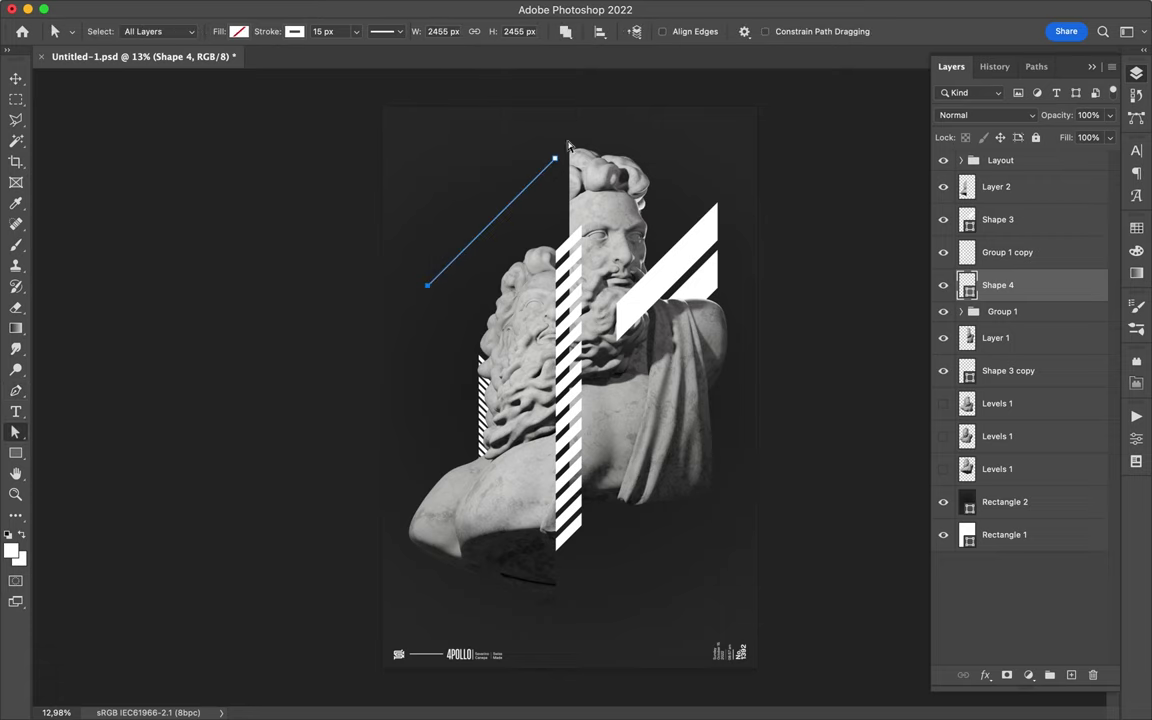
- Duplicate the thin diagonal line downward repeatedly and gather the closely spaced parallel copies in a group
key(v)
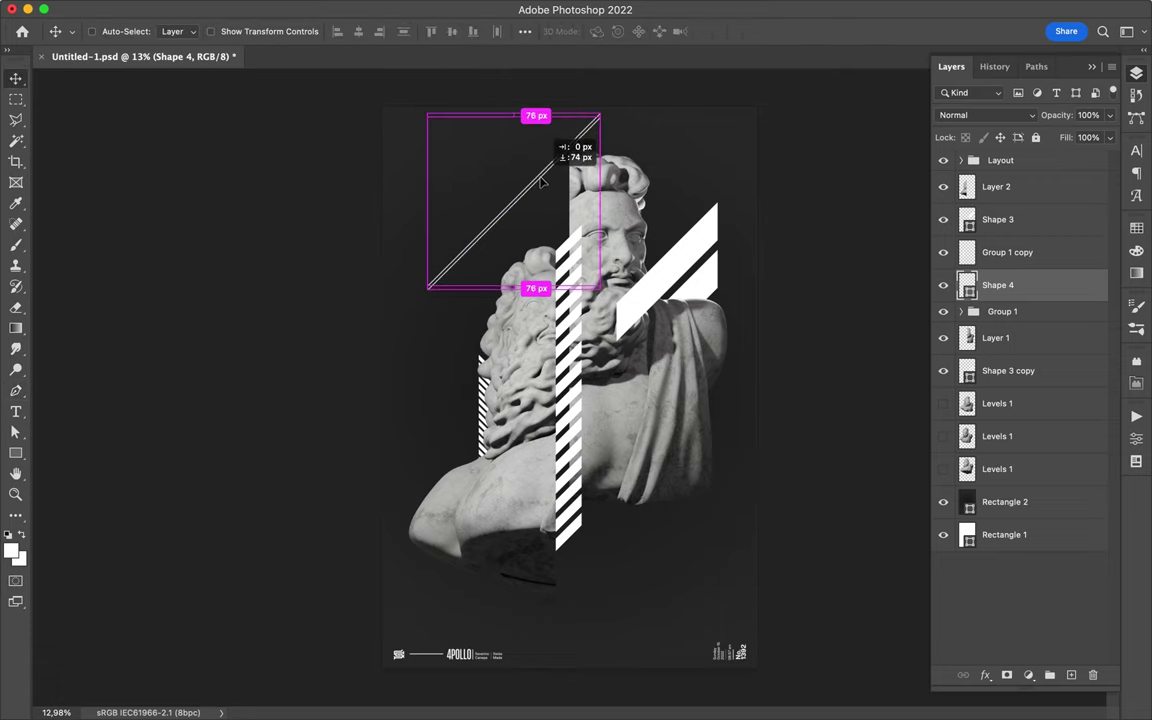
drag(540, 180, 540, 180)
click(1050, 675)
drag(1000, 345, 1000, 362)
drag(548, 190, 548, 195)
drag(1010, 372, 1016, 415)
drag(540, 182, 540, 200)
drag(1023, 355, 1016, 292)
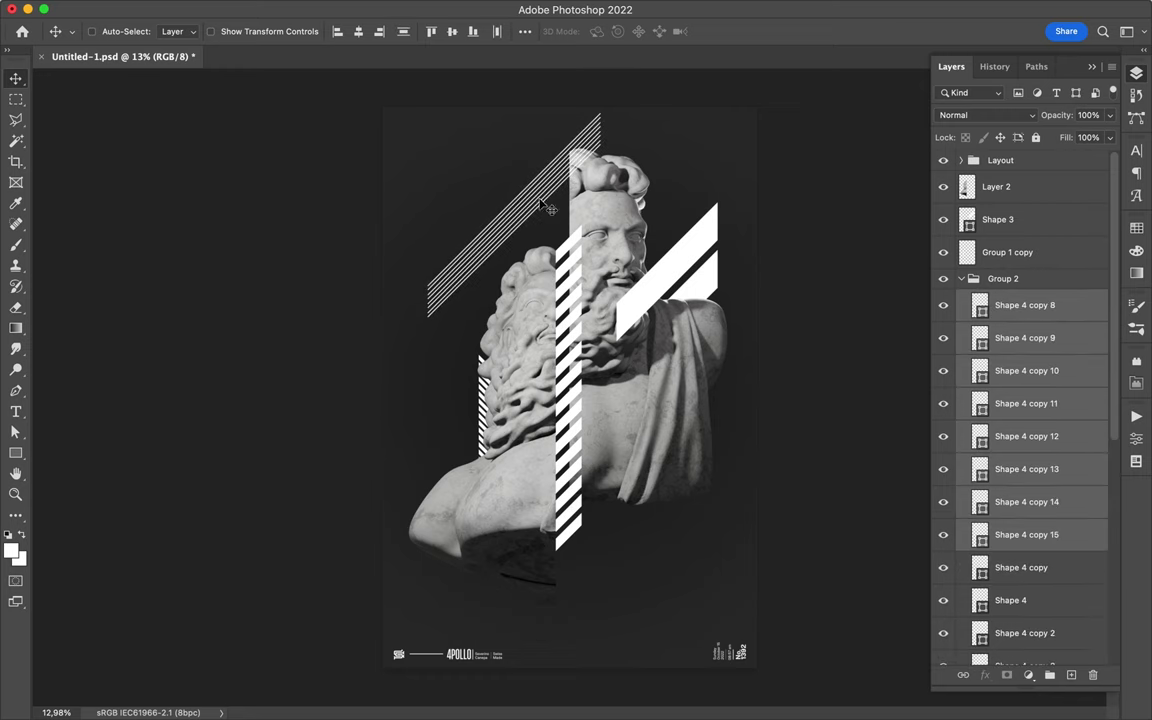
- Keep duplicating the set of thin diagonal lines downward until it reaches the bottom of the poster
drag(548, 208, 553, 300)
scroll(1016, 450, down, 5)
shift+click(1016, 586)
scroll(1017, 450, up, 5)
scroll(1016, 450, down, 5)
shift+click(1016, 596)
scroll(1016, 450, up, 5)
drag(548, 240, 549, 385)
drag(553, 315, 553, 493)
- Select all the thin line copies and distribute their vertical spacing evenly
scroll(1016, 450, down, 10)
click(525, 31)
scroll(1055, 271, up, 5)
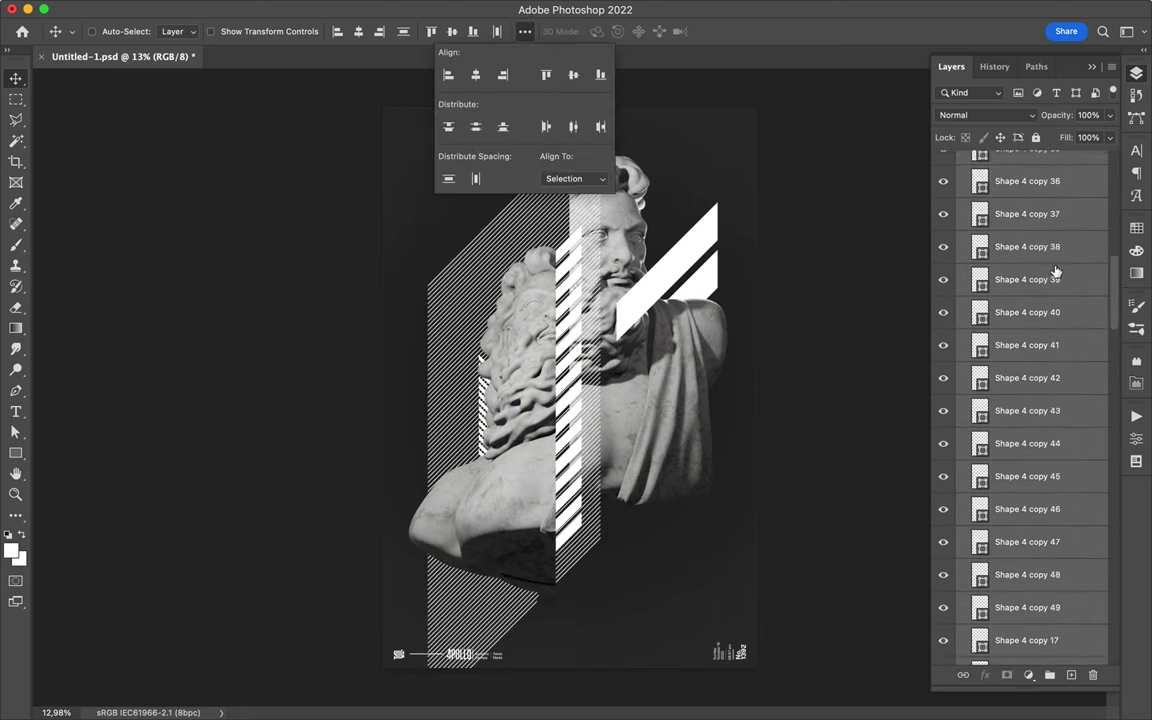
- Name the line group Thin Lines and make a merged duplicate of it
key(ctrl+g)
double_click(1000, 279)
key(ctrl+j)
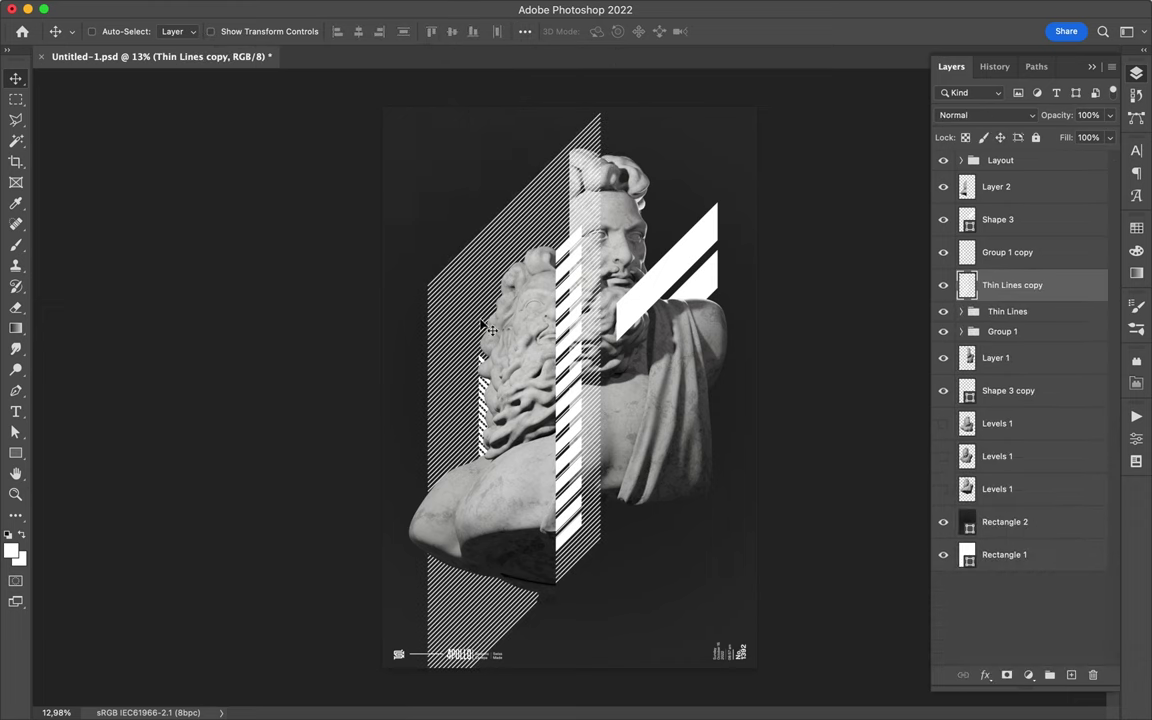
- Copy a slanted section and a circular section of the thin lines to new layers, hiding the Thin Lines originals
drag(480, 290, 560, 290)
key(m)
key(ctrl+j)
click(943, 318)
click(943, 344)
- Move the circle of thin lines over the right statue's face and shoulder and transform it so its lines slant the opposite way
key(v)
mouse_move(640, 357)
mouse_down()
mouse_move(493, 277)
mouse_move(724, 213)
mouse_move(701, 292)
mouse_up()
key(ctrl+t)
drag(735, 197, 716, 146)
key(Return)
key(ctrl+t)
mouse_move(755, 197)
mouse_down()
mouse_move(495, 262)
mouse_move(518, 168)
mouse_up()
key(Return)
- Move the slanted strip of thin lines beside the left statue's head and mirror it to slope the other way
super+click(690, 250)
super+click(751, 267)
drag(751, 267, 516, 260)
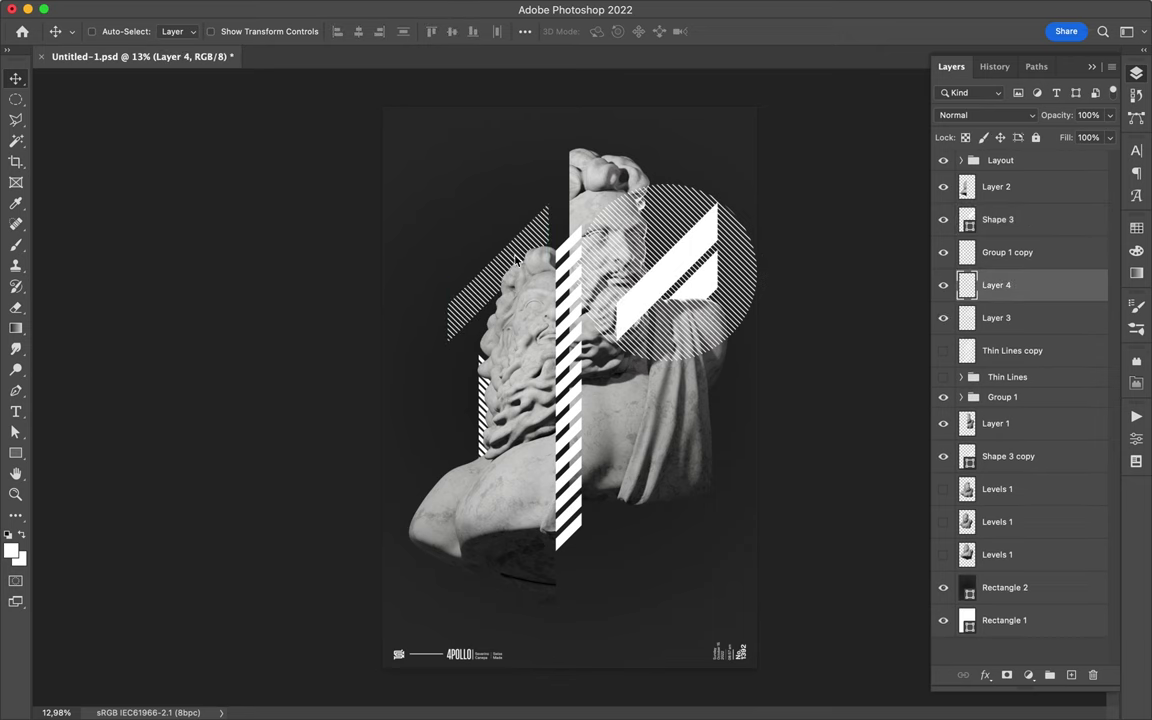
key(ctrl+t)
right_click(517, 228)
click(580, 609)
key(Return)
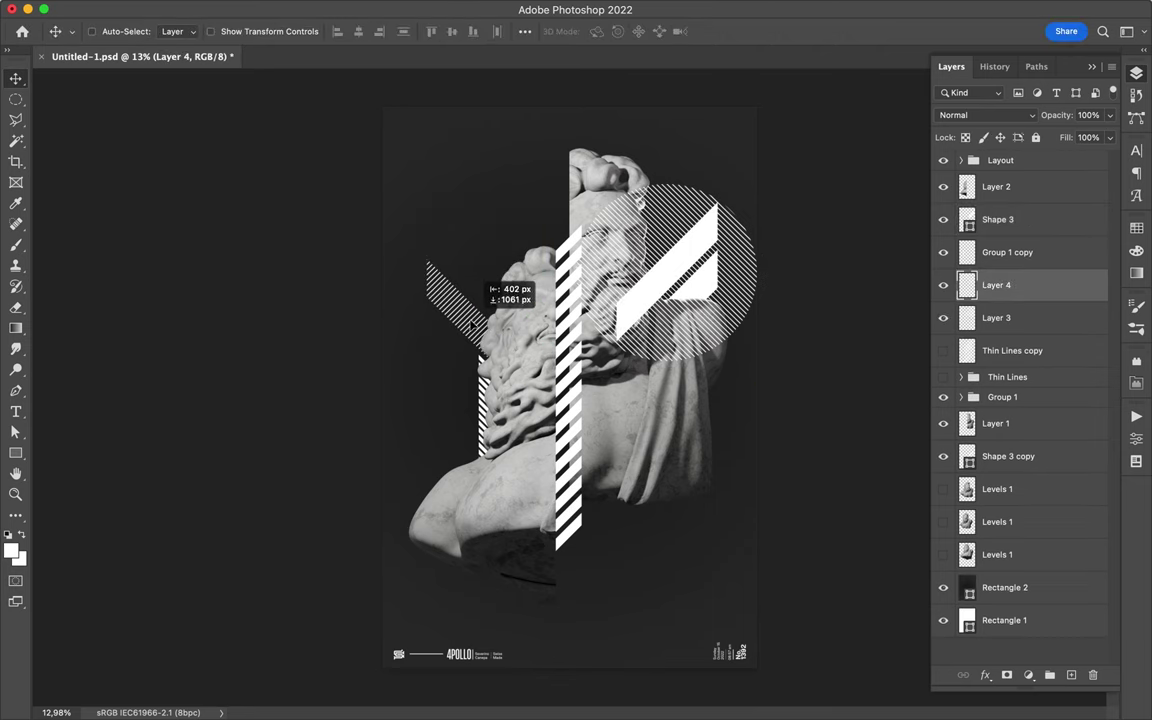
- Place the thin-line circle on the right statue's lower chest and shift layers Layer 2 through Shape 3 copy about 36 px left and 73 px down
super+click(668, 352)
mouse_move(668, 352)
mouse_down()
mouse_move(640, 550)
mouse_move(637, 495)
mouse_up()
click(996, 186)
shift+click(1008, 456)
drag(626, 428, 634, 437)
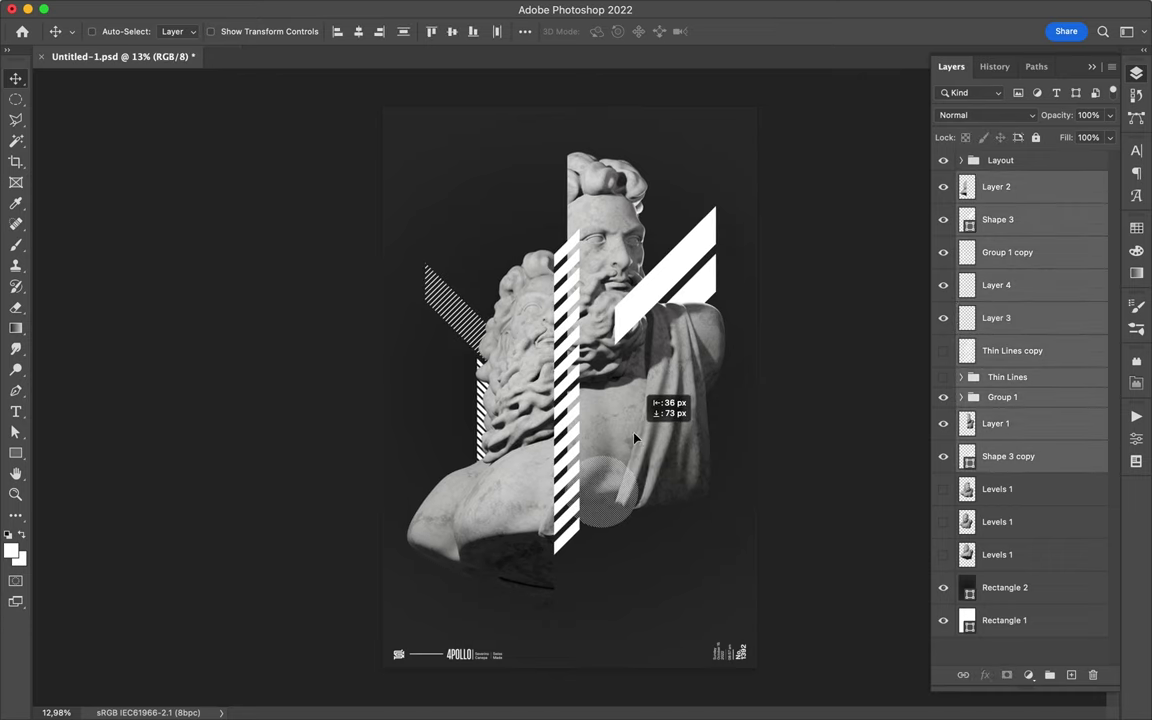
- Draw a five-point polygon over the poster's upper-left corner above Group 1, with a white fill and no stroke
super+click(580, 365)
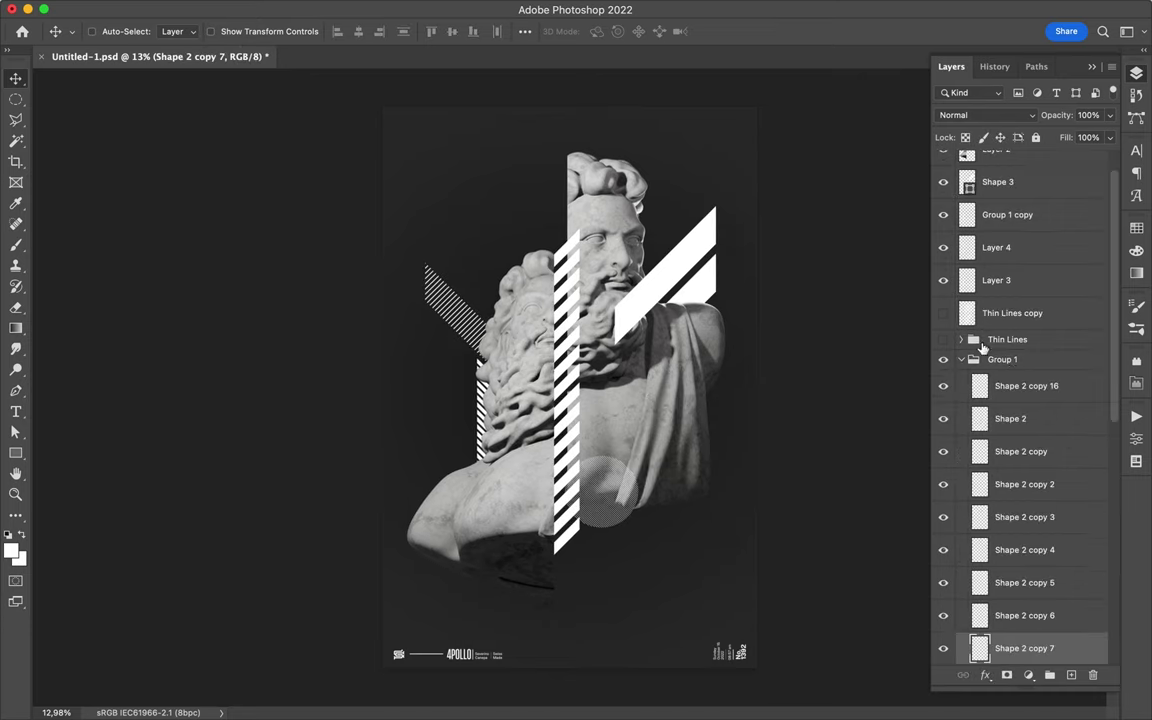
key(p)
click(374, 185)
click(177, 31)
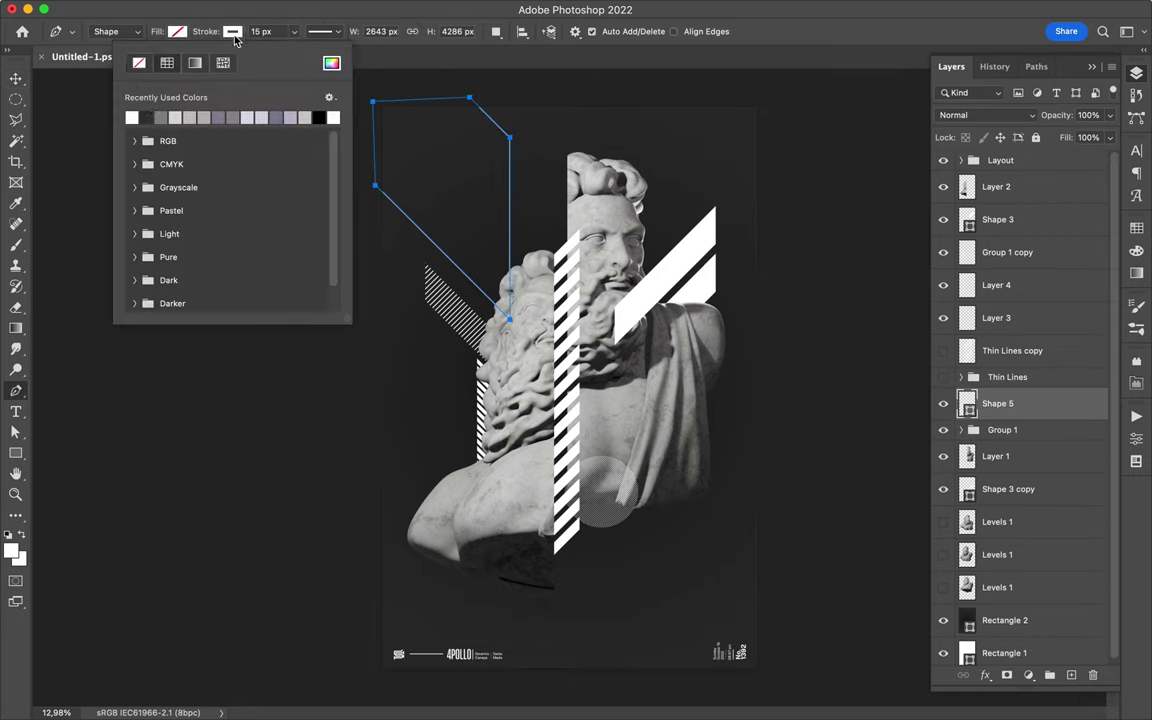
click(126, 116)
- Adjust the polygon's lower-left corner, bring the polygon in front of the statue layers and shift it left into the poster's corner
key(v)
key(a)
drag(396, 215, 373, 205)
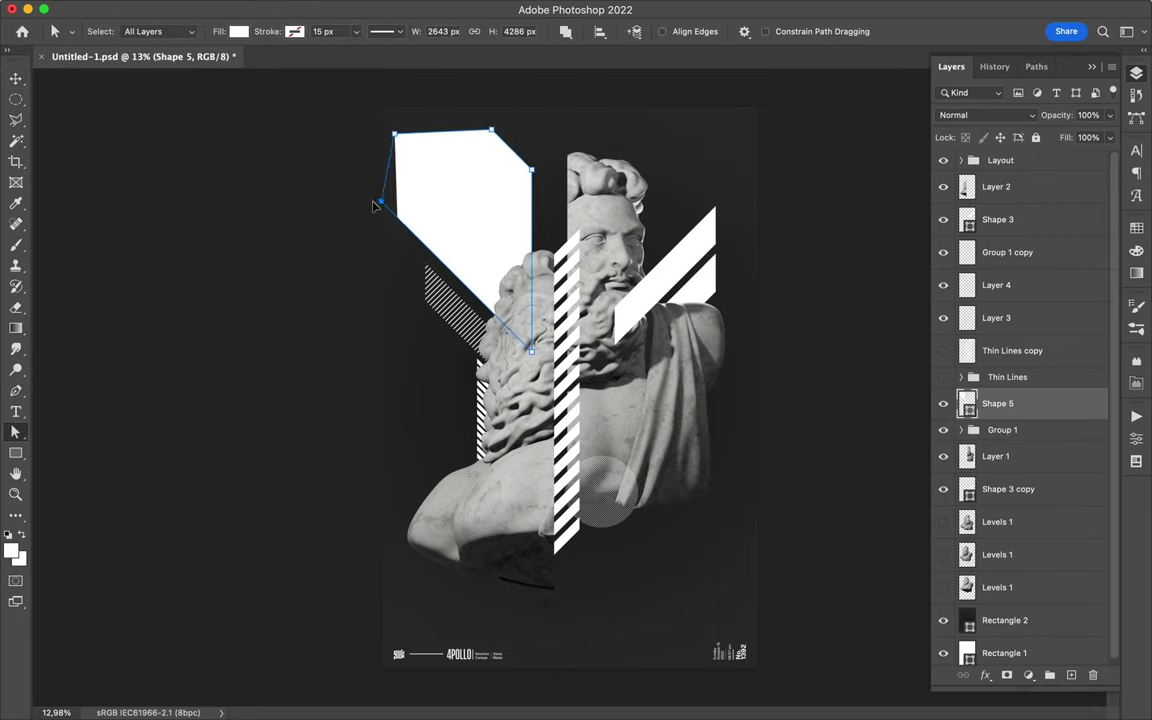
key(ctrl+shift+bracketright)
key(v)
drag(515, 238, 501, 239)
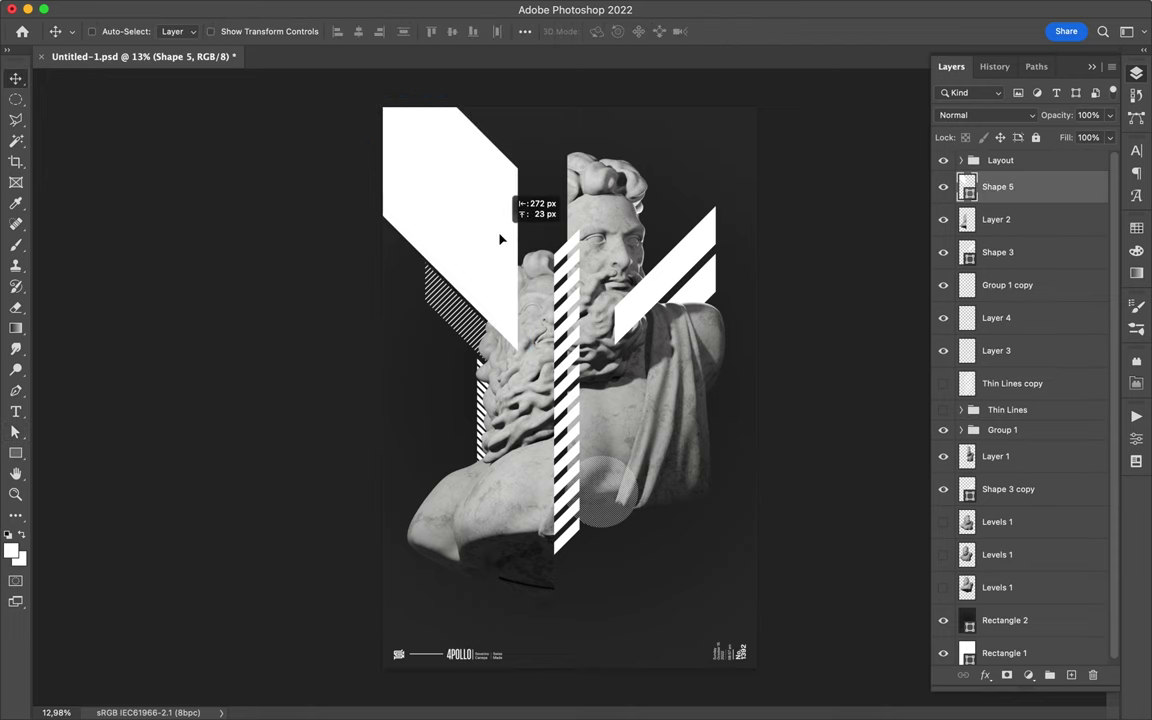
- Move a Levels 1 statue layer up to just below the white polygon and position it on the poster
click(656, 288)
drag(660, 290, 634, 415)
drag(997, 554, 1006, 200)
drag(1000, 285, 1000, 205)
drag(640, 385, 550, 345)
- Copy a slanted piece of the statue's face around the eye to a new layer and place it at the poster's left edge
super+click(660, 360)
key(alt+bracketright)
key(ctrl+j)
drag(480, 300, 408, 400)
key(ctrl+j)
key(ctrl+z)
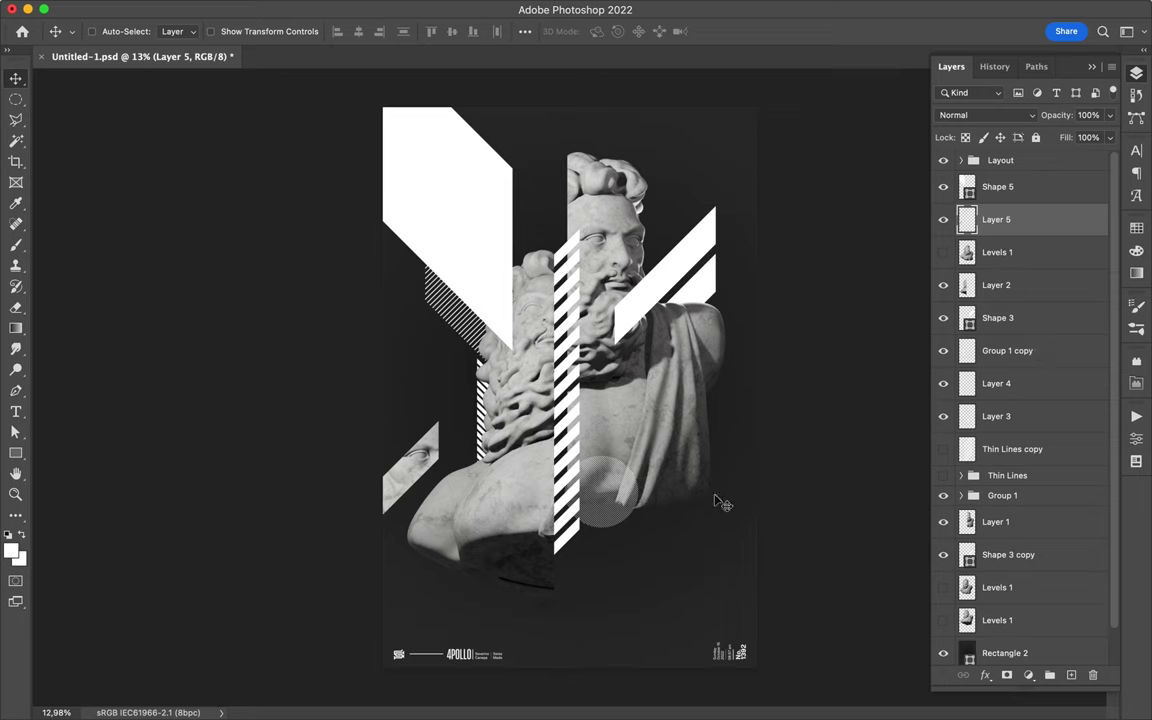
- Draw a white diagonal bar descending from the right statue's chest to the poster's edge and duplicate it into three parallel bars
key(p)
click(762, 540)
click(629, 408)
click(232, 31)
key(v)
drag(625, 425, 700, 450)
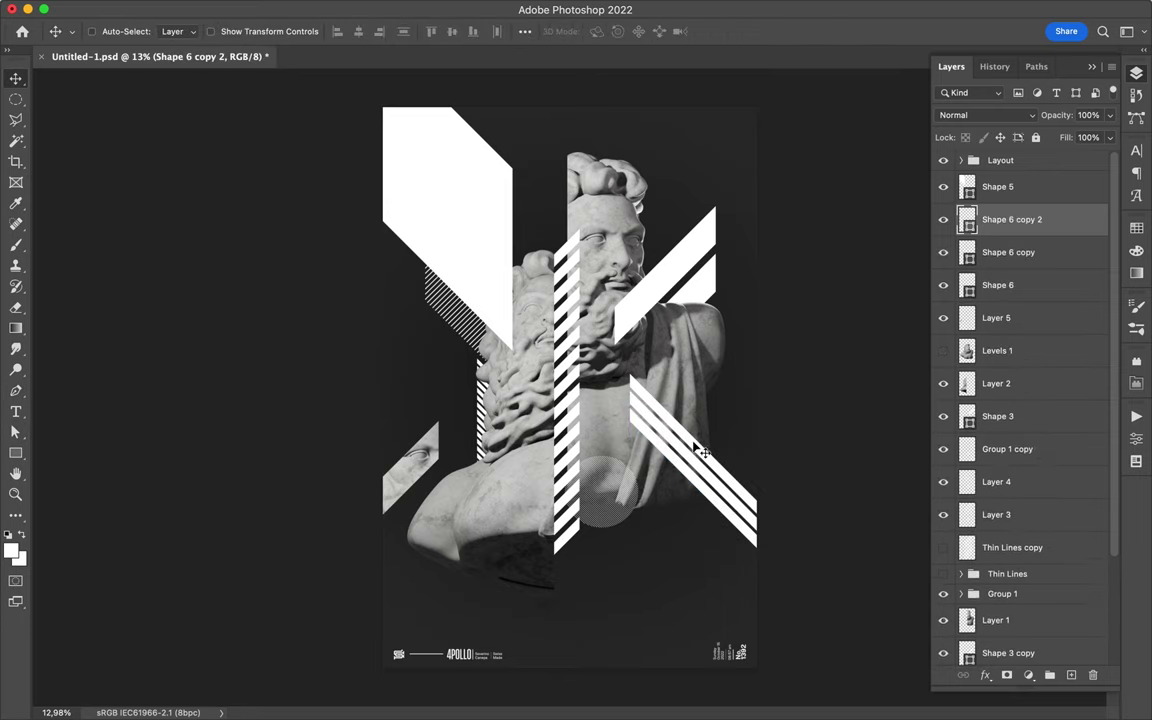
- Add a layer mask to Layer 2 and draw a black slanted shape over the left statue's lower shoulder
click(598, 466)
key(p)
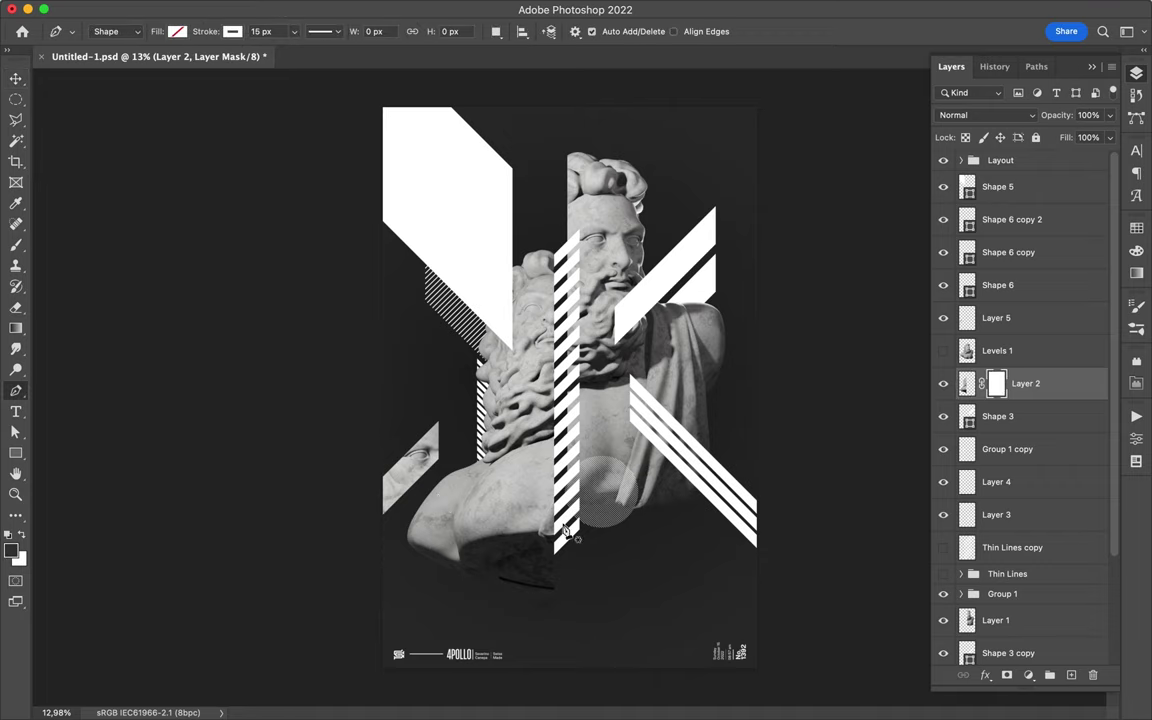
click(232, 31)
click(85, 51)
click(397, 541)
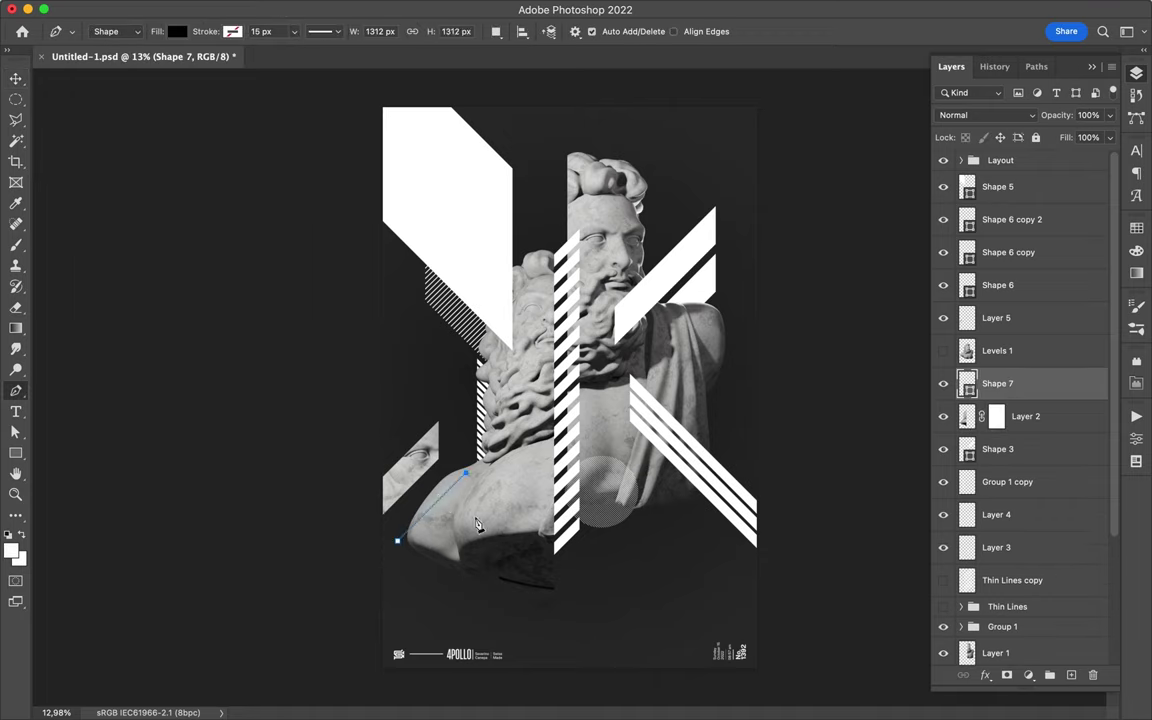
right_click(996, 416)
key(v)
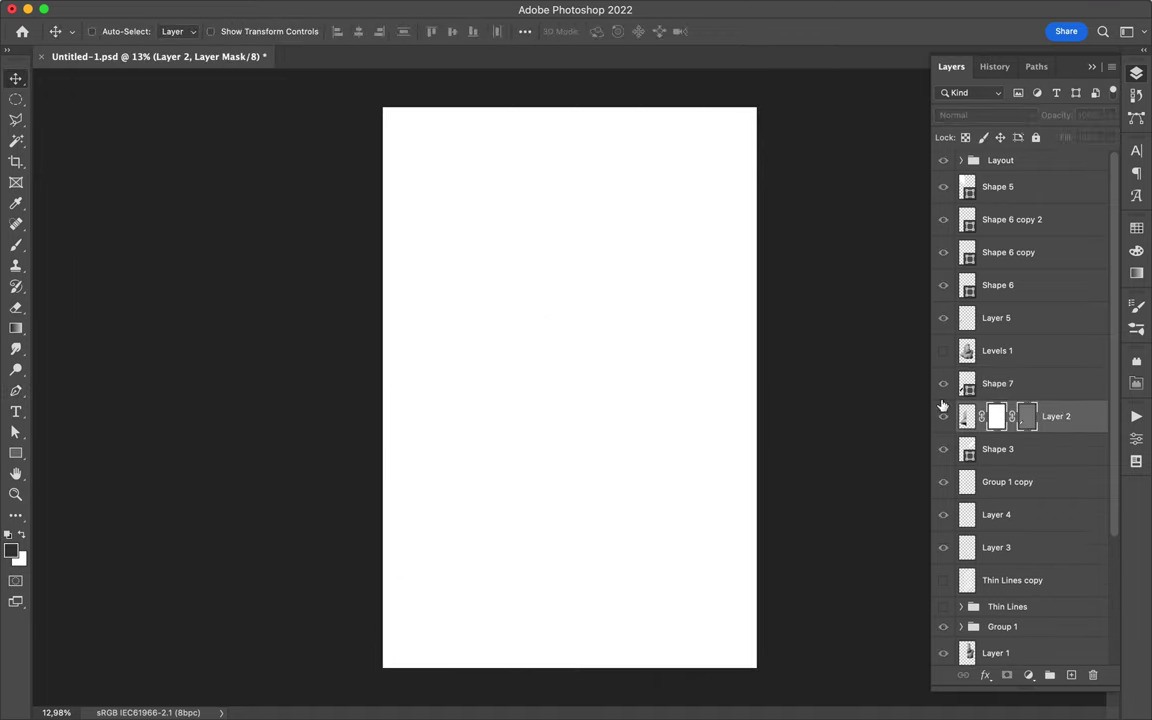
- Mask out the black shape's area on Layer 2, delete the shape, and shift the mask cutout right and down
click(997, 390)
drag(1027, 425, 744, 458)
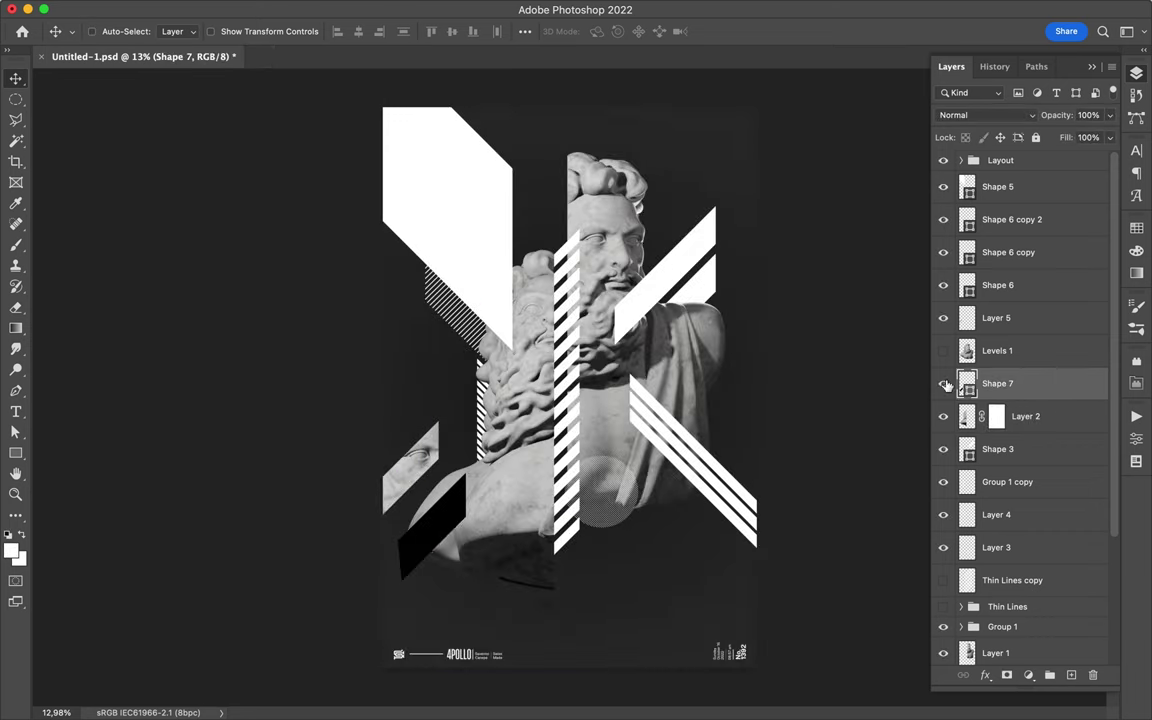
click(996, 416)
key(b)
key(ctrl+z)
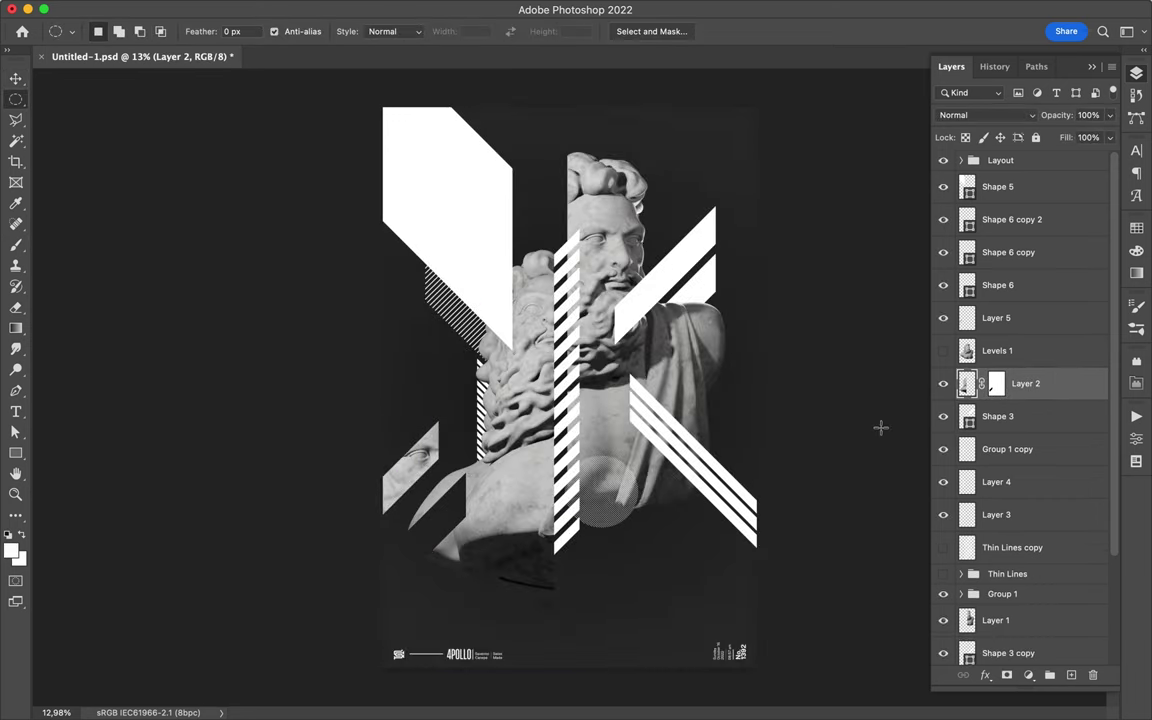
key(v)
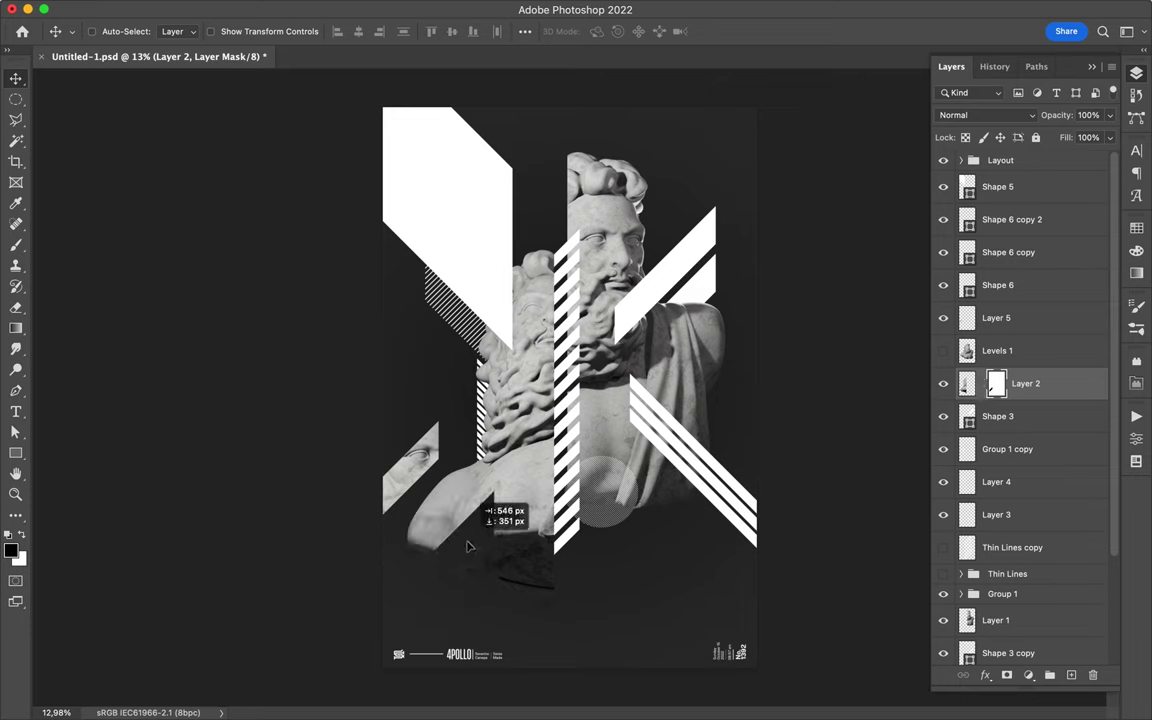
- Draw a black polygon with a diagonal upper edge over the right statue's lower torso and drape
click(735, 398)
key(p)
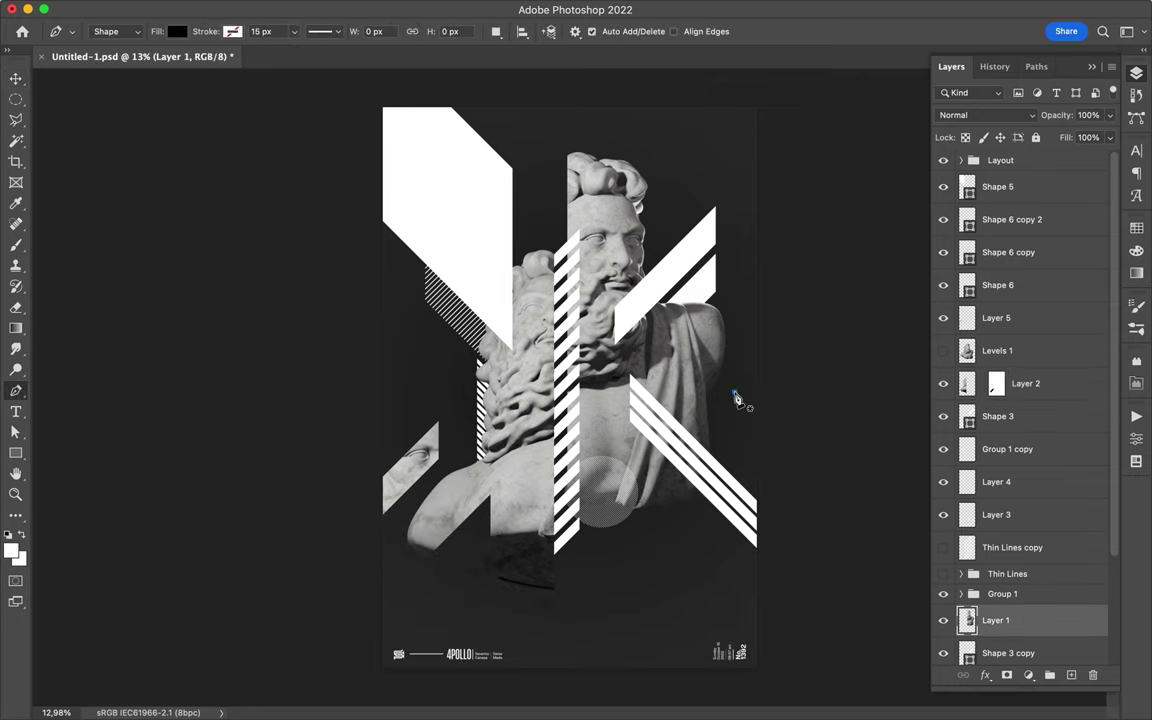
click(753, 686)
click(797, 684)
key(v)
mouse_move(700, 400)
mouse_down()
mouse_move(735, 375)
mouse_move(705, 395)
mouse_up()
- Add a mask to Layer 1 and hide the statue within the black polygon's outline
scroll(995, 597, down, 1)
click(994, 590)
click(1006, 675)
super+click(967, 532)
key(b)
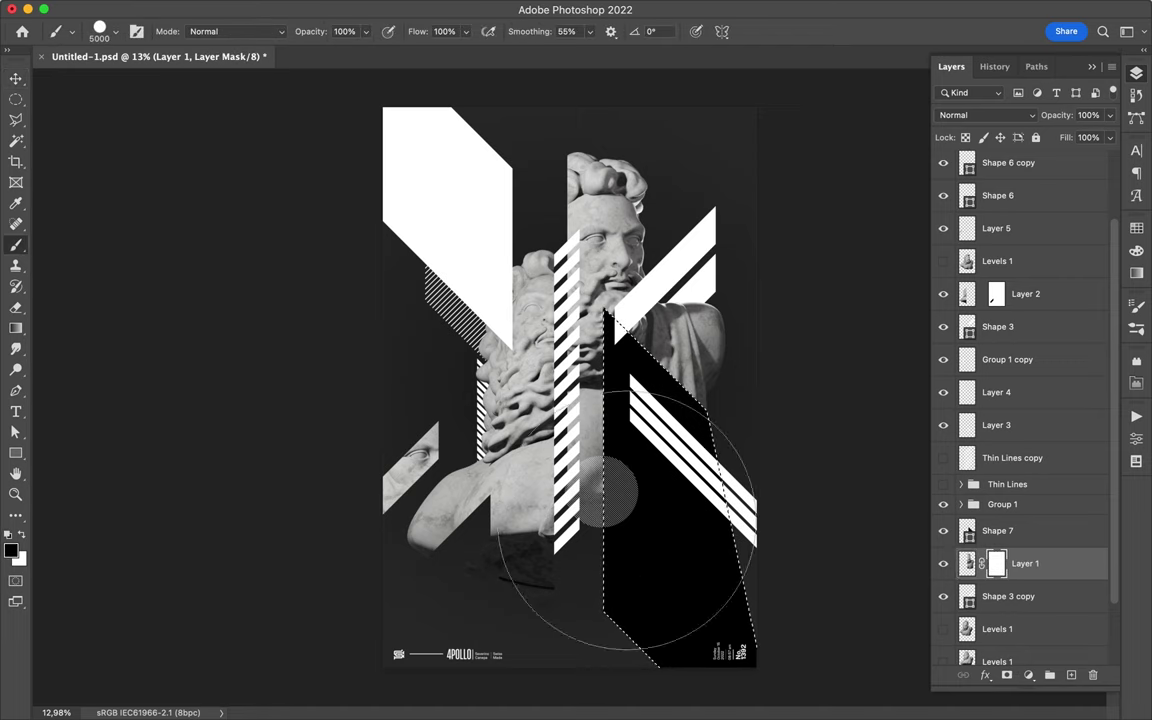
click(628, 520)
- Try to copy the right statue's masked-out torso to a new layer and move it down the poster
key(m)
key(ctrl+d)
key(v)
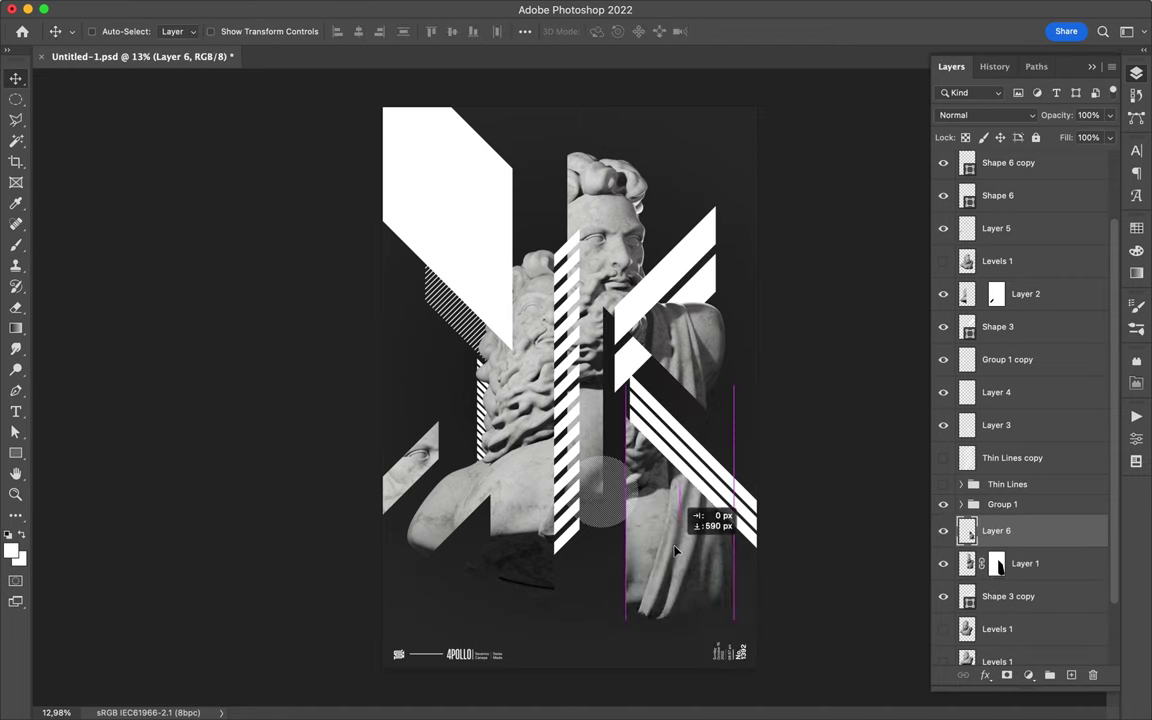
scroll(604, 340, up, 5)
scroll(604, 340, down, 3)
key(super+z)
key(super+z)
key(super+z)
scroll(655, 456, down, 2)
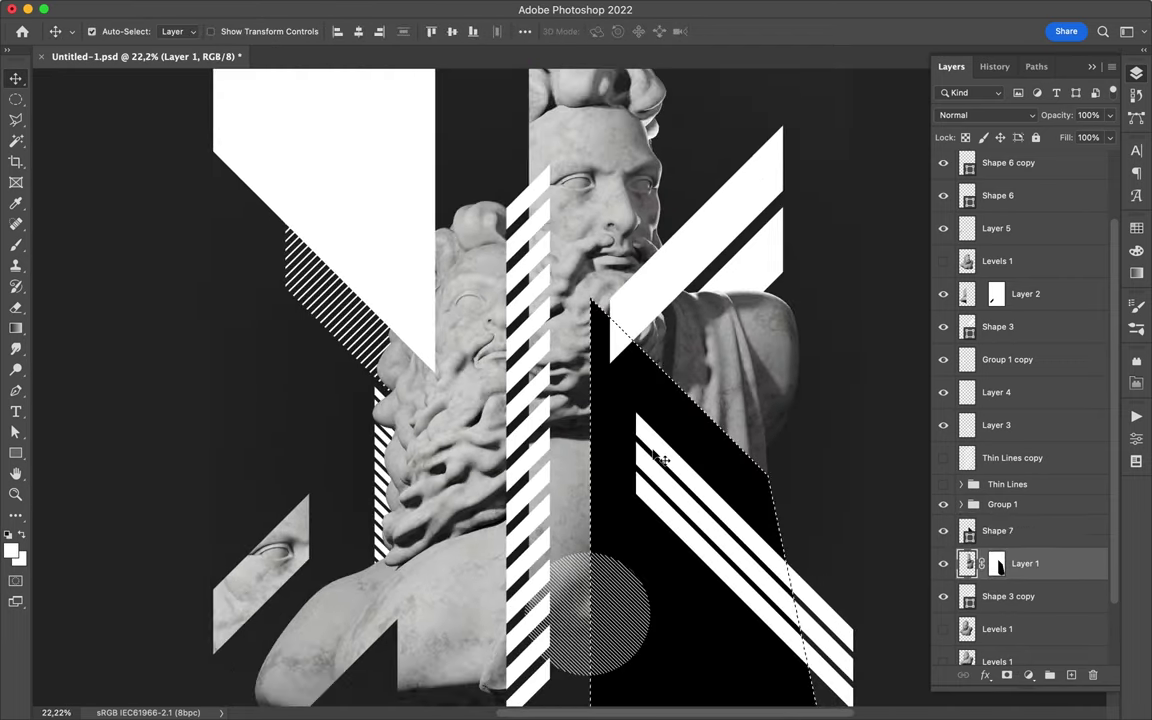
- Copy the right statue's cut-out torso to a new layer and offset it to leave dark vertical and diagonal gaps
click(996, 563)
key(m)
key(ctrl+d)
key(v)
drag(710, 453, 689, 578)
drag(585, 478, 615, 520)
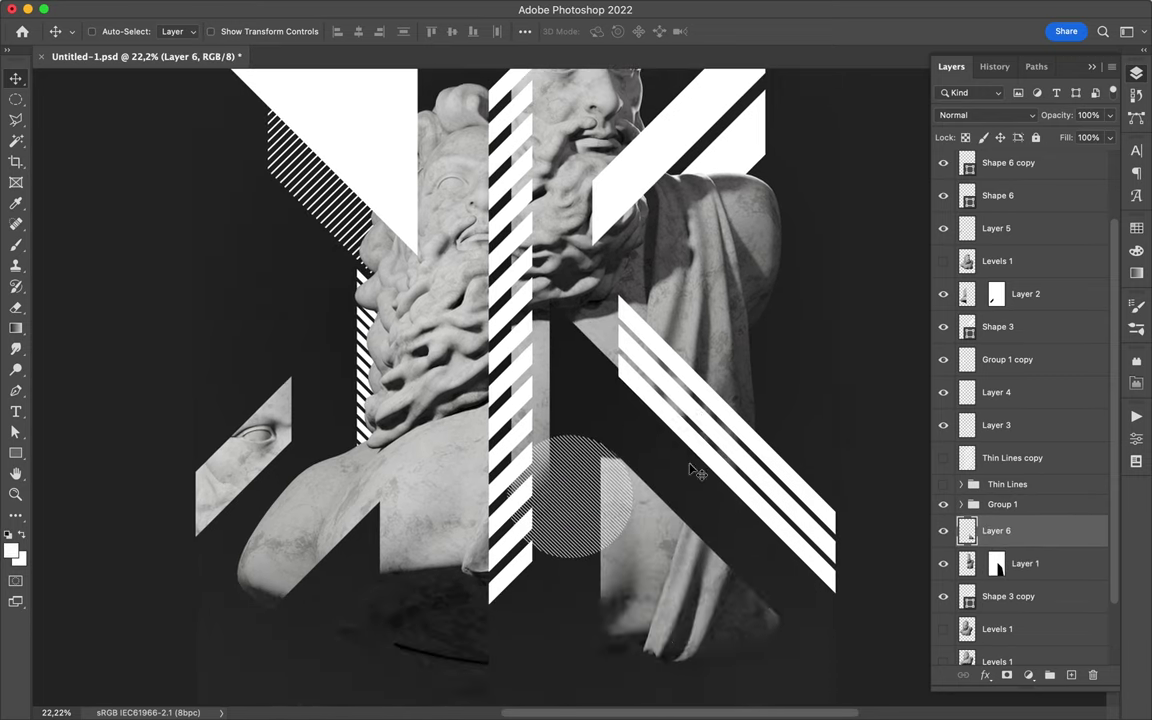
drag(600, 470, 616, 436)
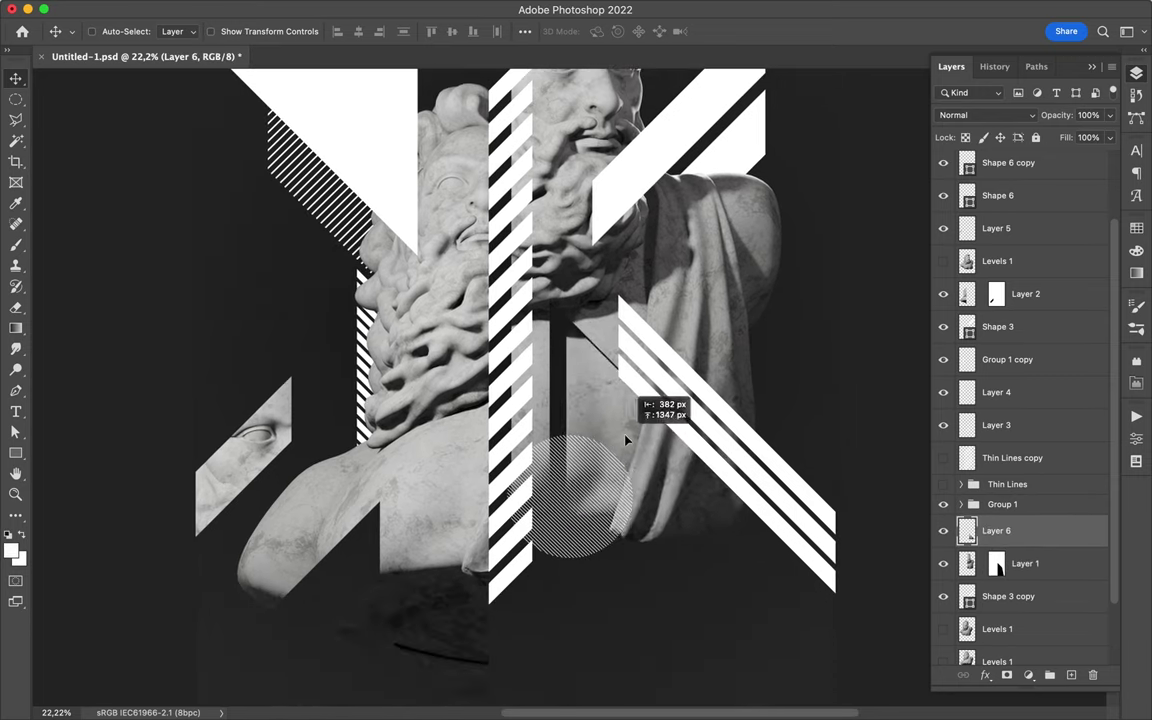
key(super+0)
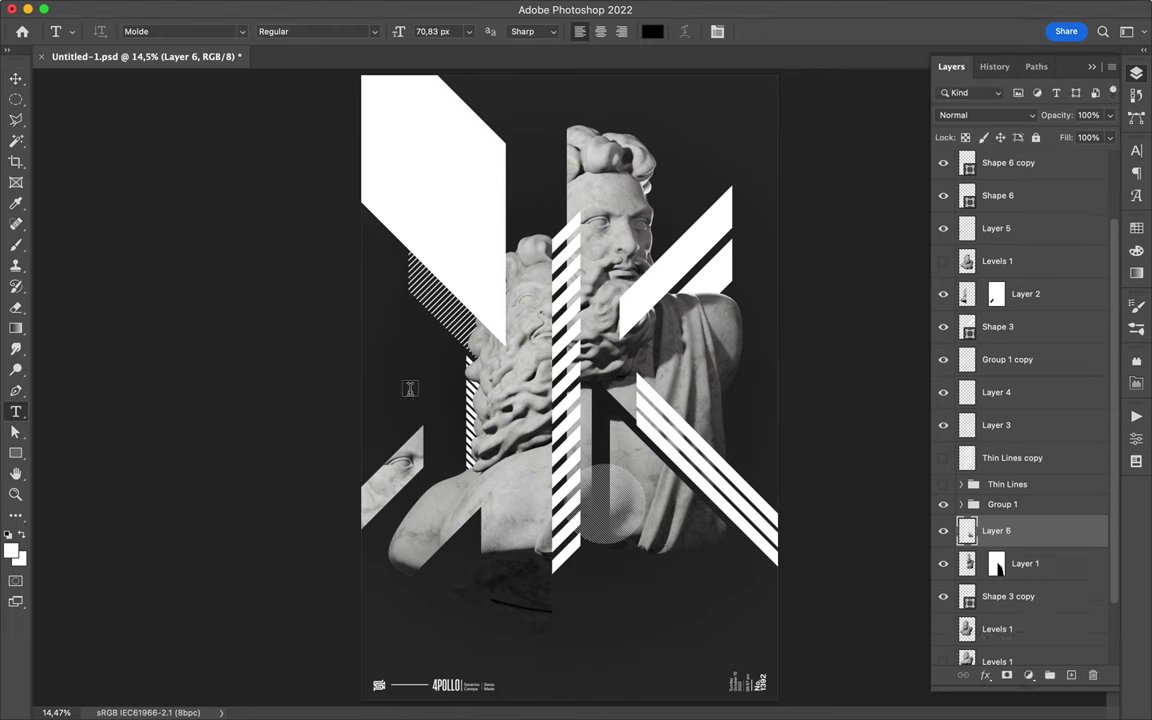
- Add the text ZEUS beside the left statue and enlarge it to about 716 px
click(417, 391)
key(super+t)
drag(430, 398, 490, 424)
key(Return)
- Set the ZEUS text colour to blue 0000ff and its font weight to Semibold
click(1136, 228)
click(1136, 250)
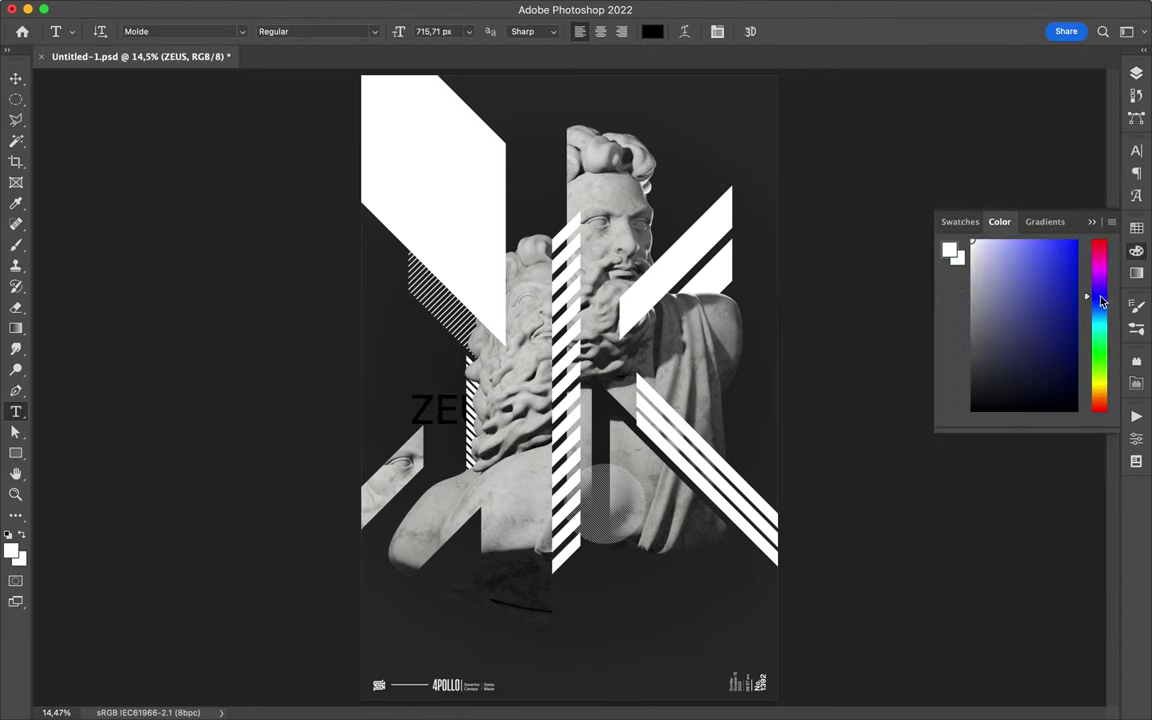
key(v)
click(1136, 150)
click(1094, 244)
text(0000ff)
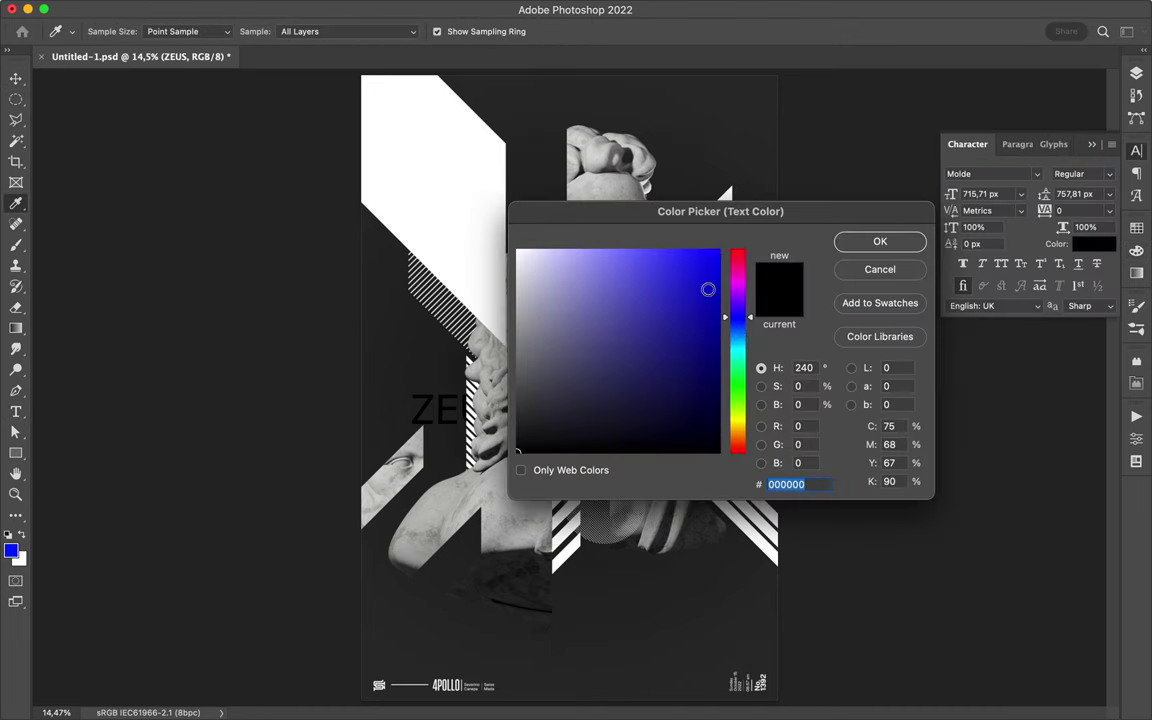
key(Return)
click(1080, 173)
click(1000, 222)
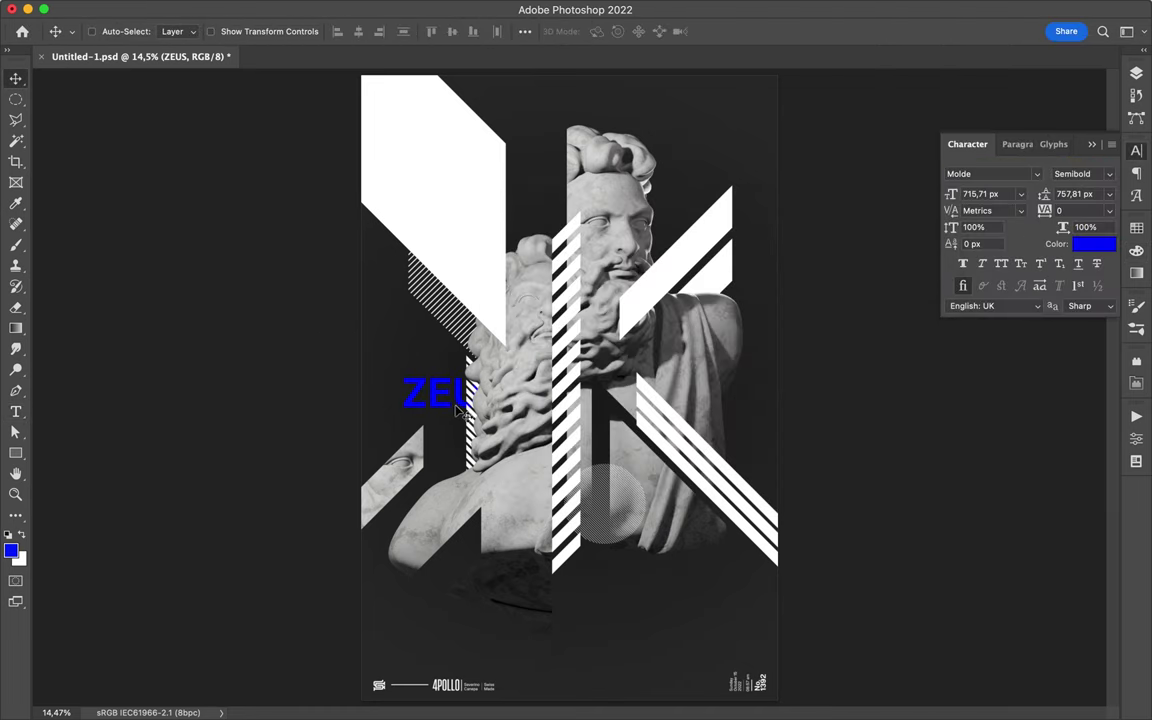
- Duplicate the ZEUS text beside the right statue's face and move the copy directly above Rectangle 2 in the layer order
drag(633, 240, 680, 232)
click(1136, 73)
drag(1010, 381, 1020, 604)
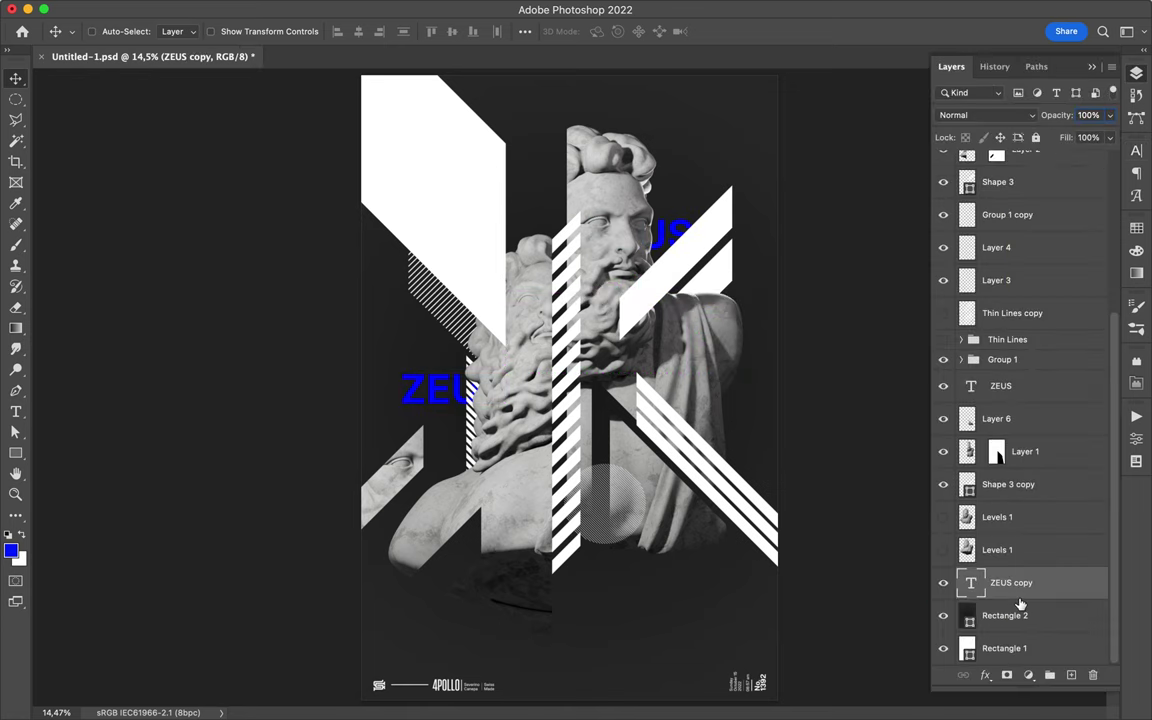
- Place an enlarged, vertical ZEUS copy cropped by the poster's left edge and duplicate it to the right edge
drag(588, 247, 400, 460)
key(super+t)
drag(345, 420, 371, 396)
key(Return)
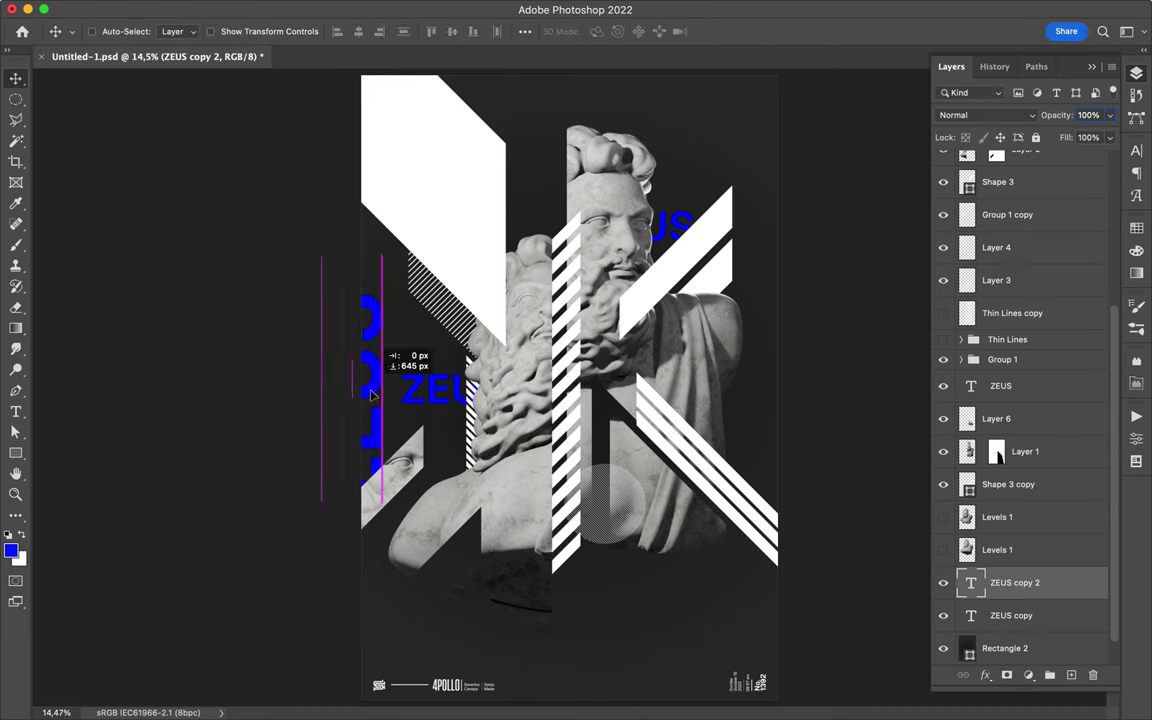
drag(365, 542, 822, 247)
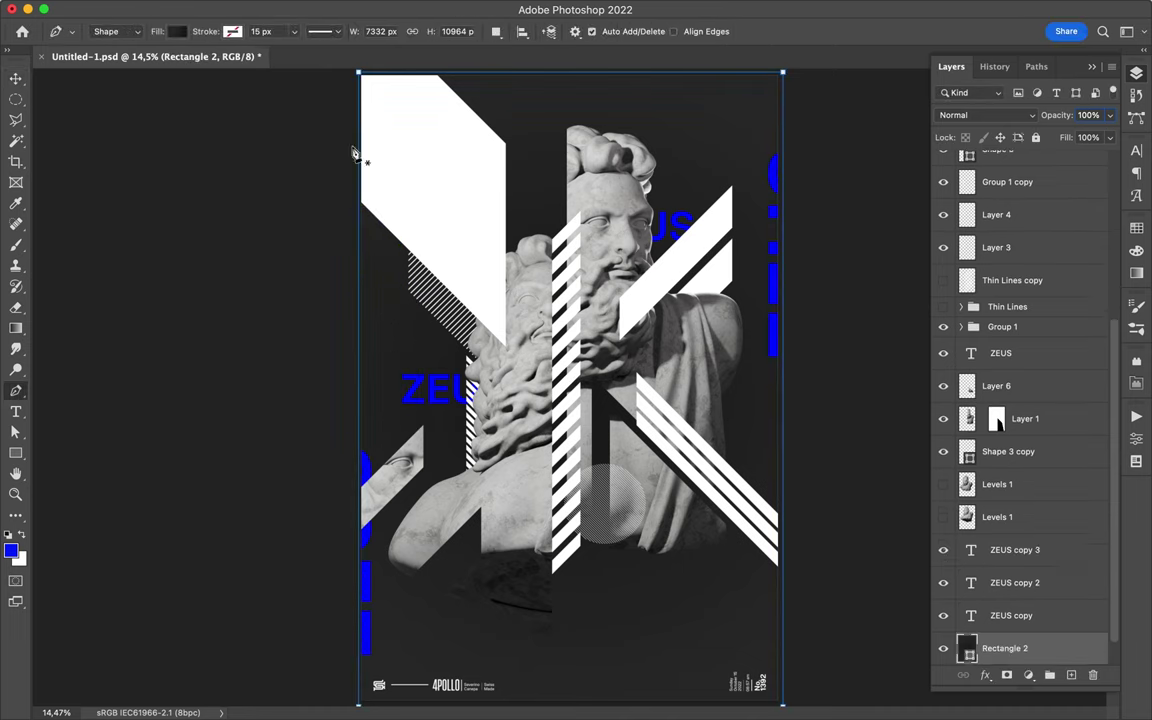
- Try to draw a dark diagonal shape across the white polygon's upper corner above Rectangle 2
click(350, 88)
scroll(463, 162, down, 2)
click(391, 101)
click(371, 99)
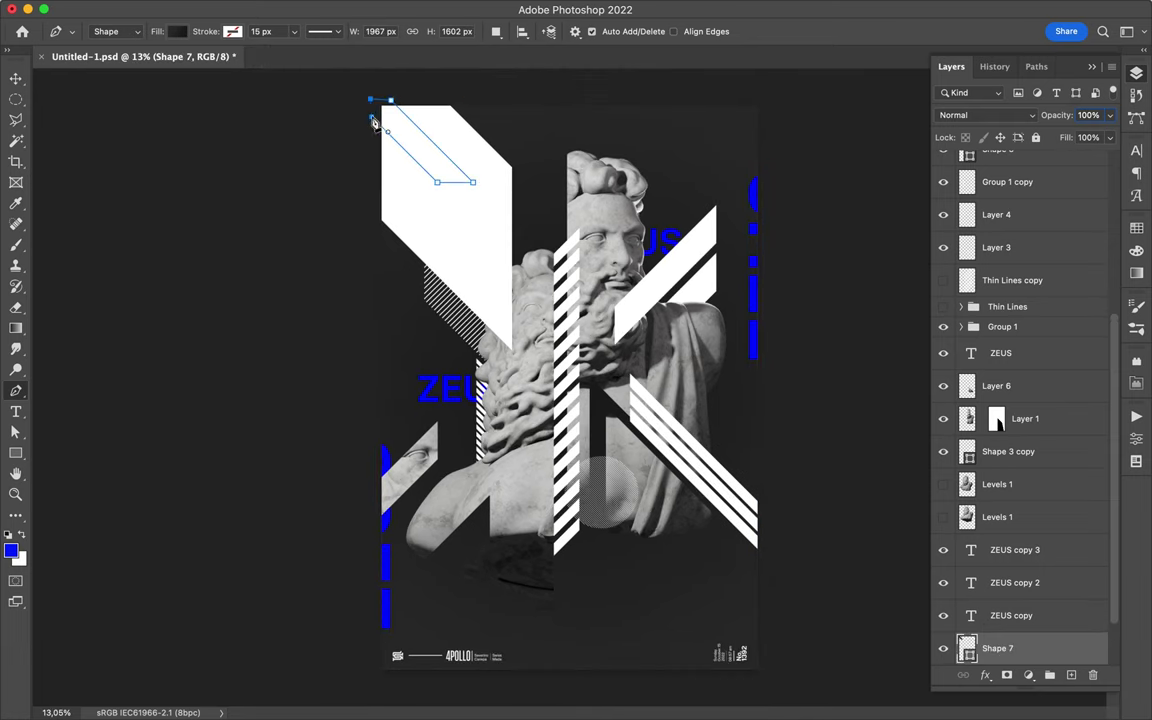
drag(1030, 653, 990, 176)
key(v)
- Draw a slanted shape over the white polygon's upper-left corner and fill it with the dark background tone
key(p)
click(388, 86)
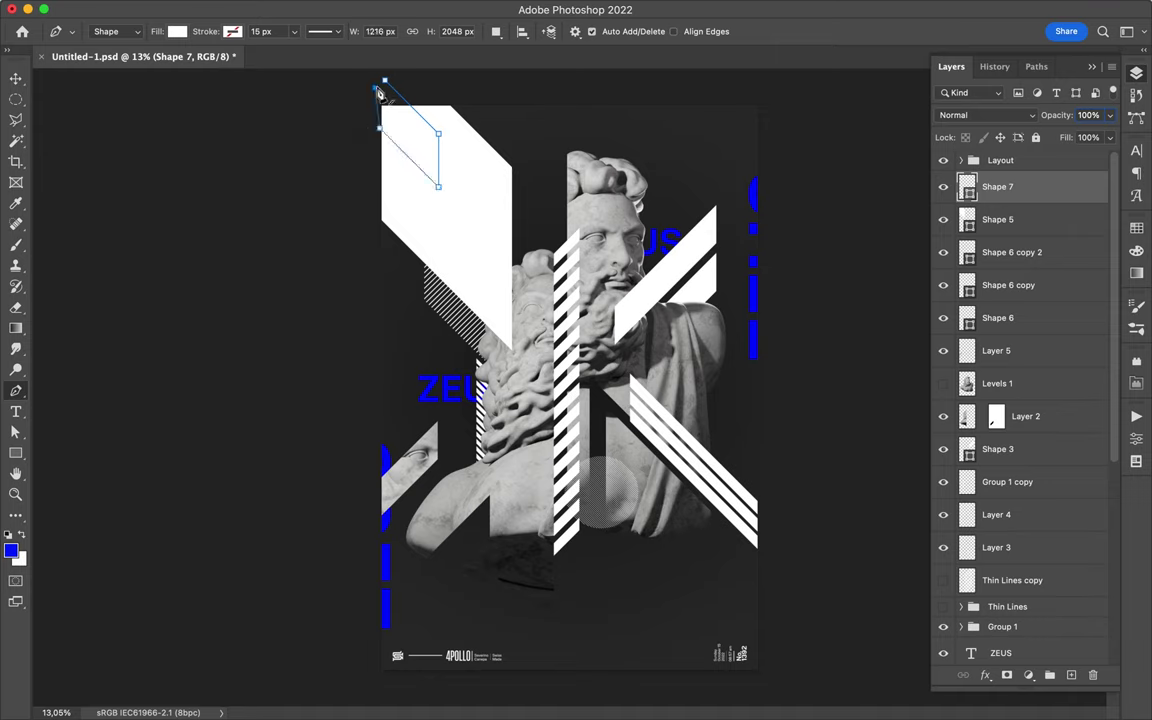
click(177, 31)
click(139, 57)
key(Return)
key(v)
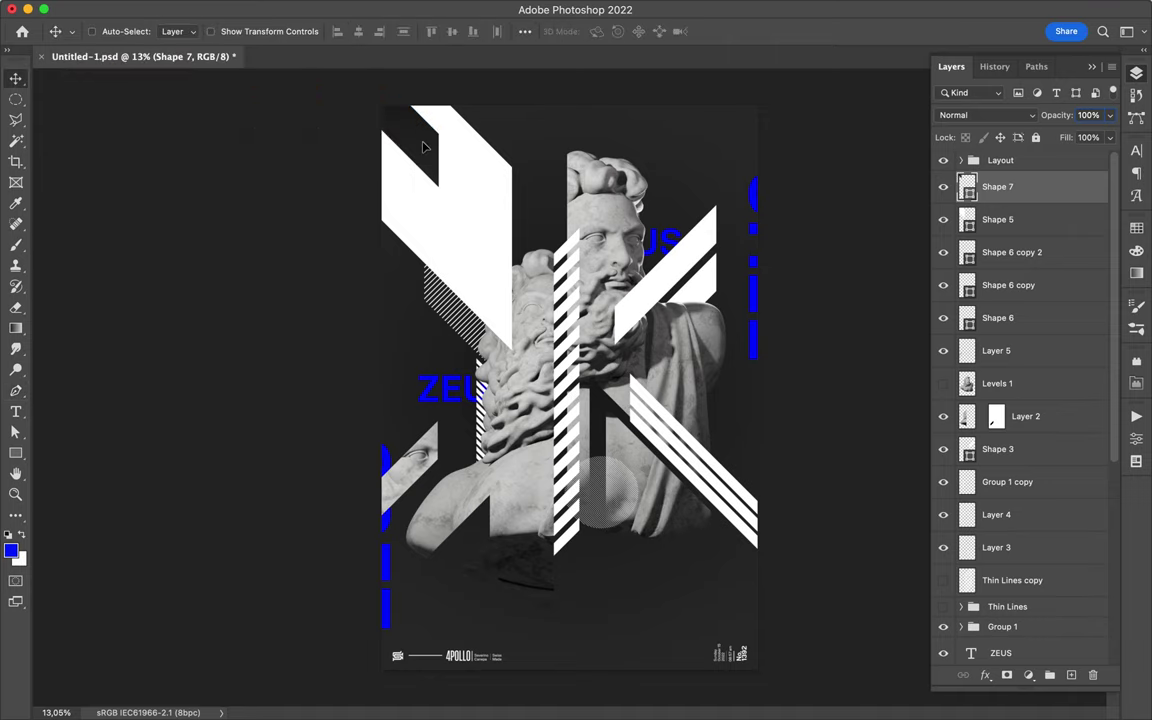
- Enlarge the dark slanted shape, adjust its outer corner points and shift it to leave a narrow white diagonal band
key(a)
key(ctrl+t)
drag(446, 190, 483, 236)
drag(447, 193, 490, 206)
key(Return)
key(a)
drag(370, 128, 355, 130)
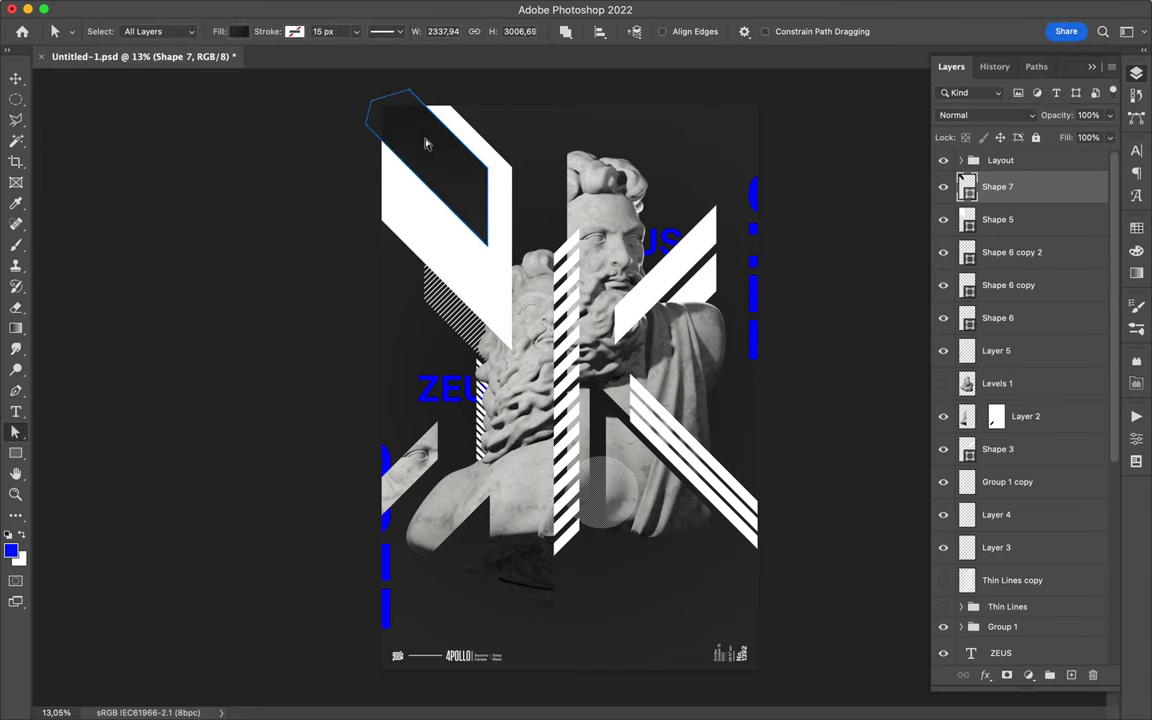
key(v)
click(425, 144)
key(Return)
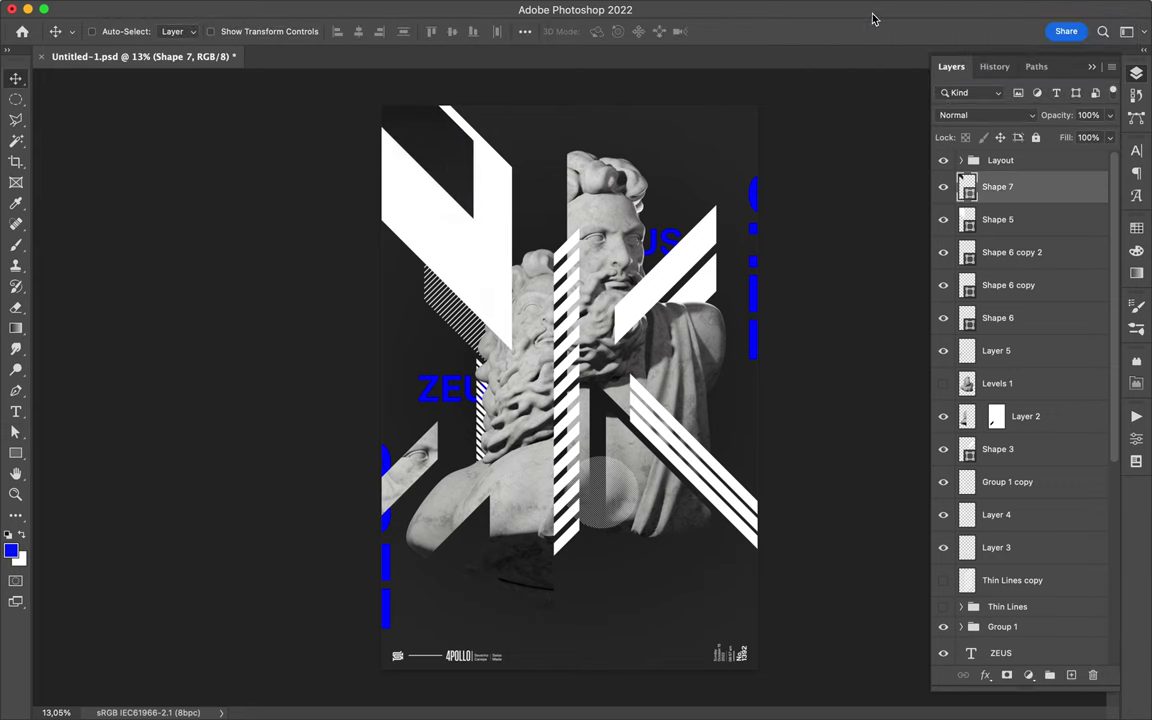
- Draw a blue slanted strip beside the vertical stripes, clip it to Layer 2 and set its blend mode to Overlay
super+click(703, 459)
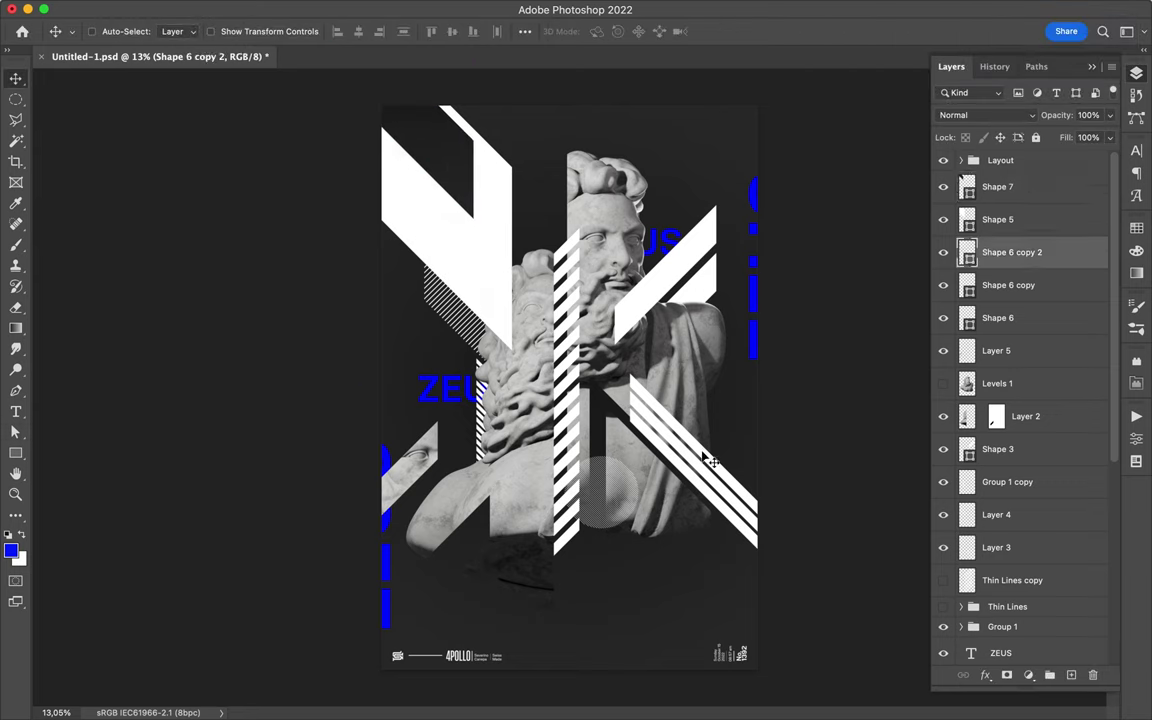
super+click(552, 402)
key(p)
click(555, 326)
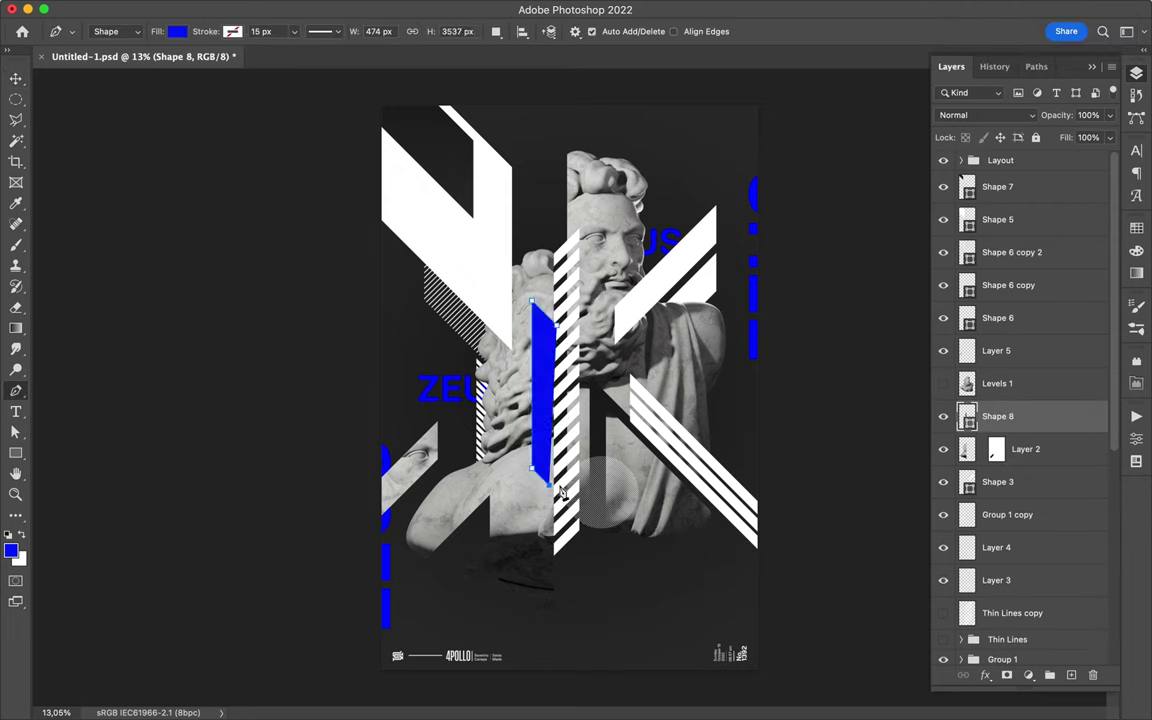
click(1015, 119)
click(870, 324)
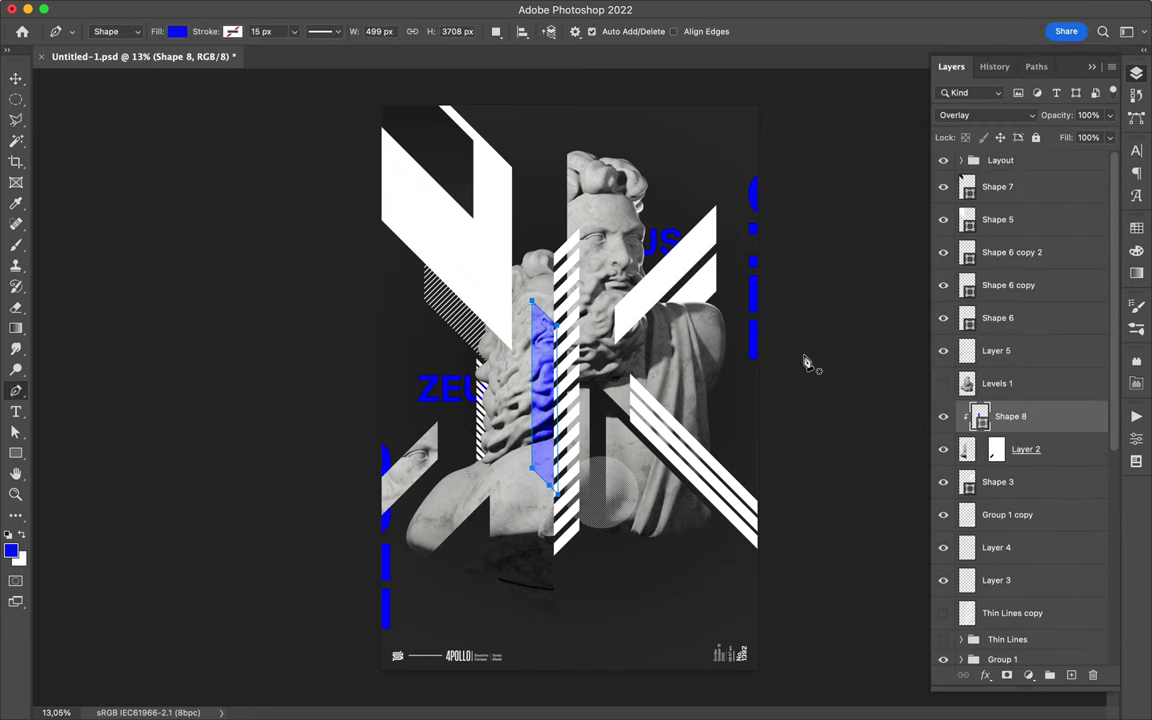
- Draw a blue polygon covering the right statue's shoulder and drape
key(v)
key(p)
click(692, 297)
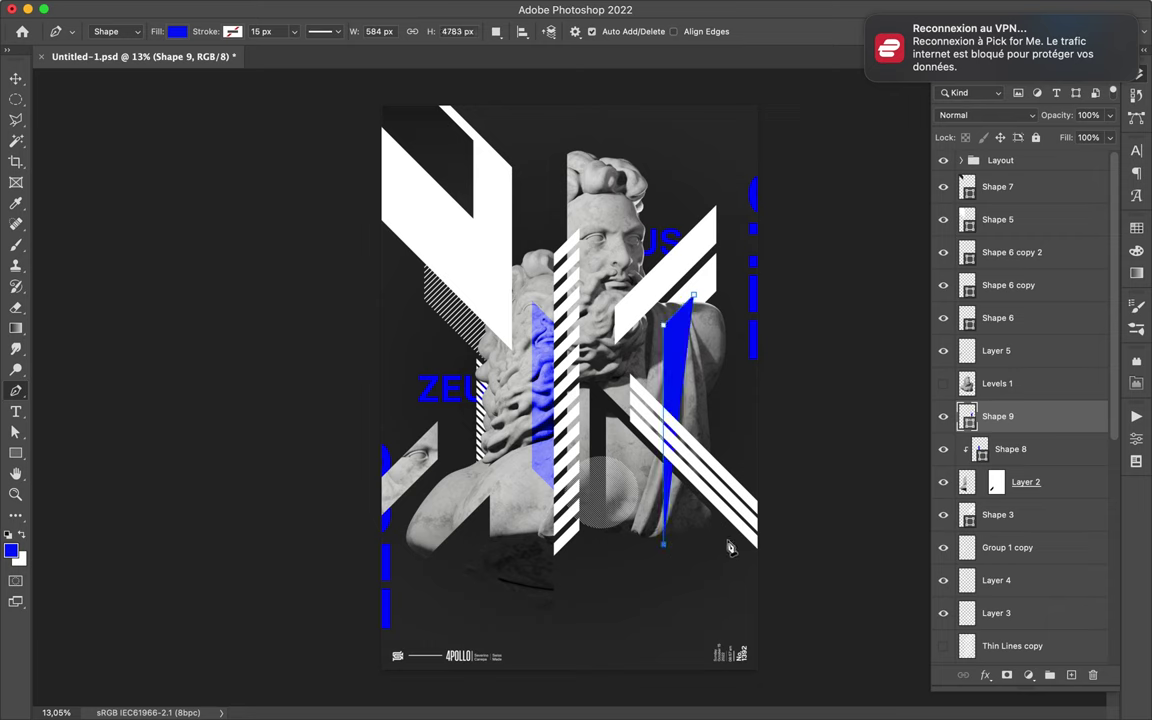
click(735, 541)
click(740, 292)
- Clip the blue drape polygon to Layer 1 and set its blend mode to Overlay
key(v)
drag(995, 416, 990, 640)
alt+click(957, 632)
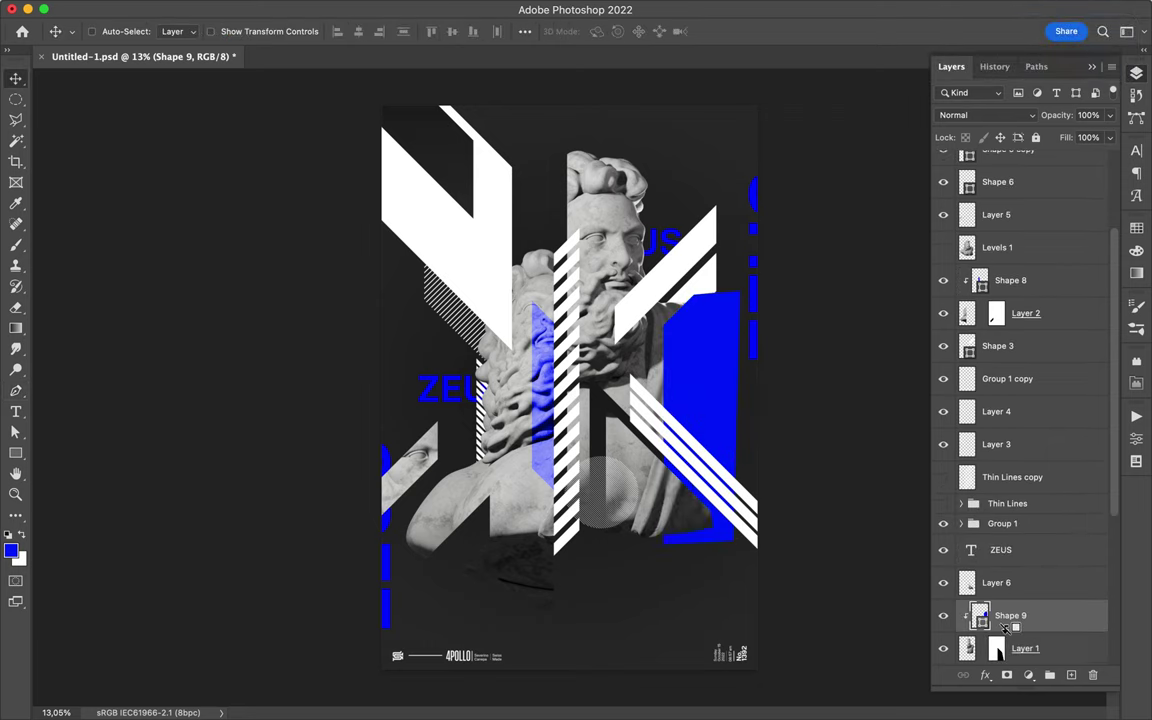
click(985, 115)
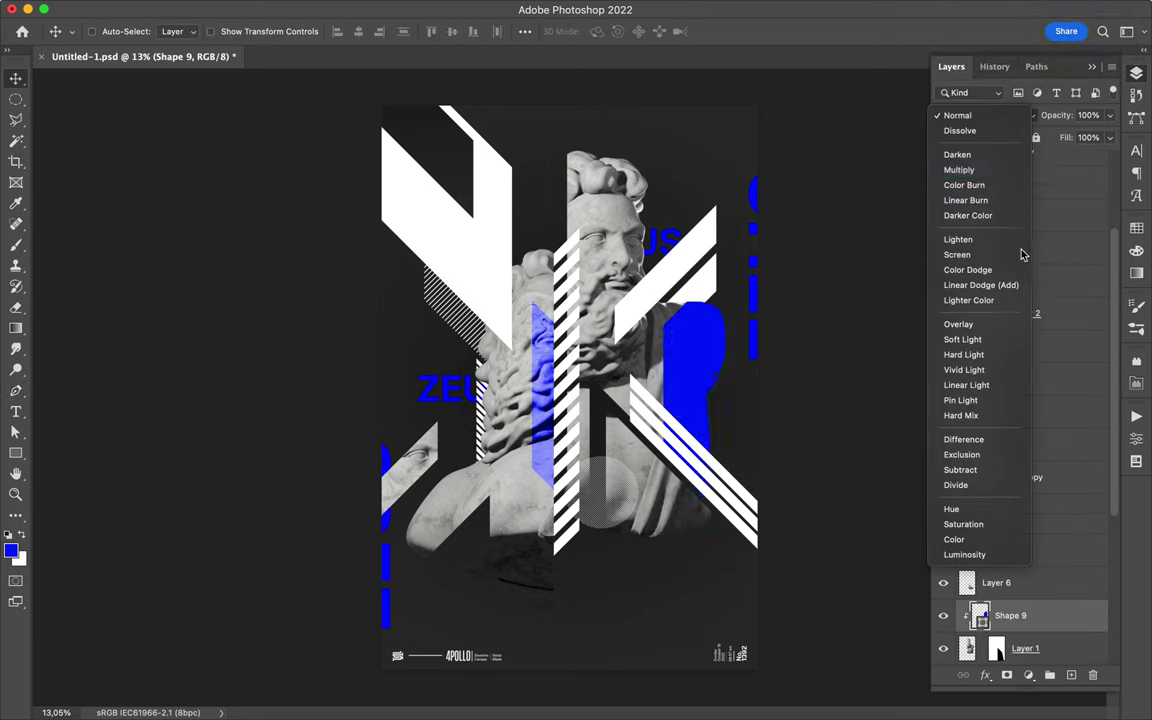
click(1012, 325)
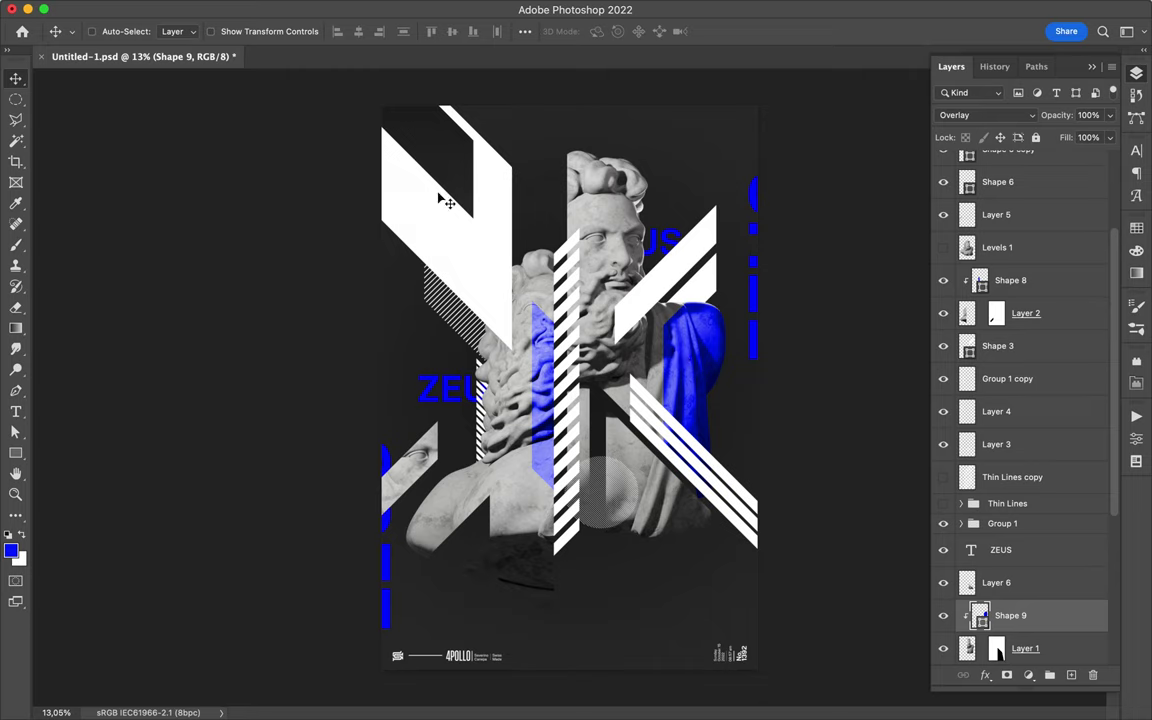
- Draw a thin blue bar with a slanted end along the poster's top edge and place it above Shape 7
key(p)
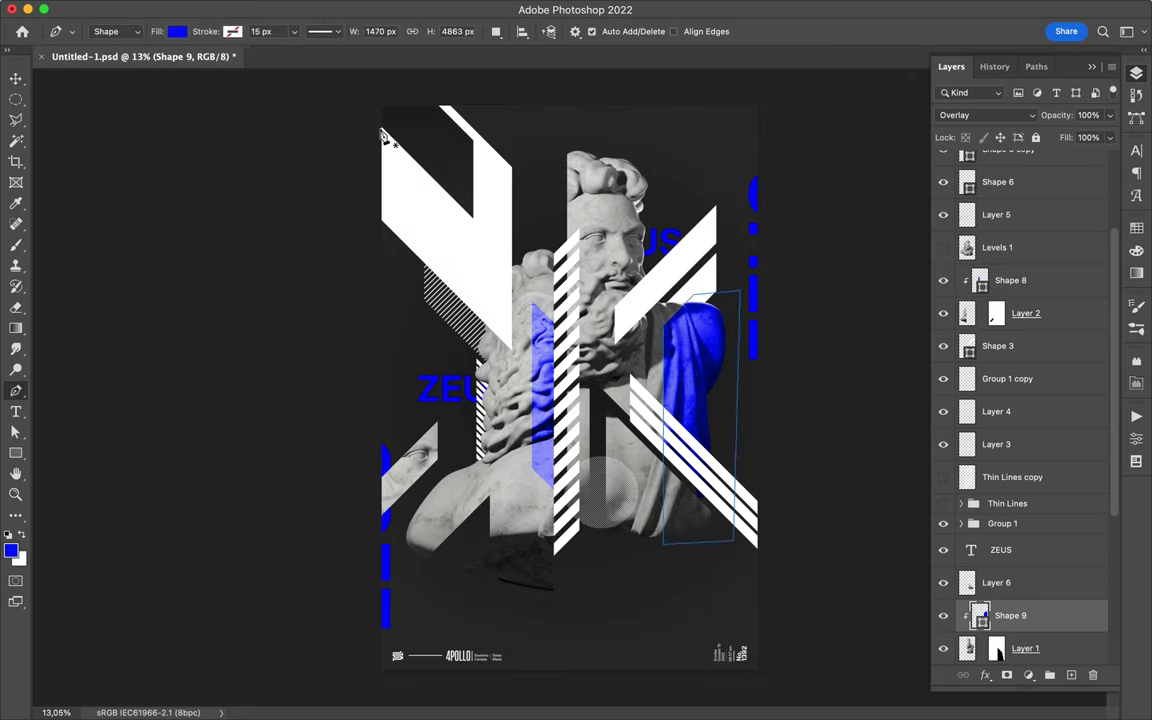
click(370, 97)
click(535, 103)
click(546, 112)
click(378, 112)
drag(1057, 613, 1040, 335)
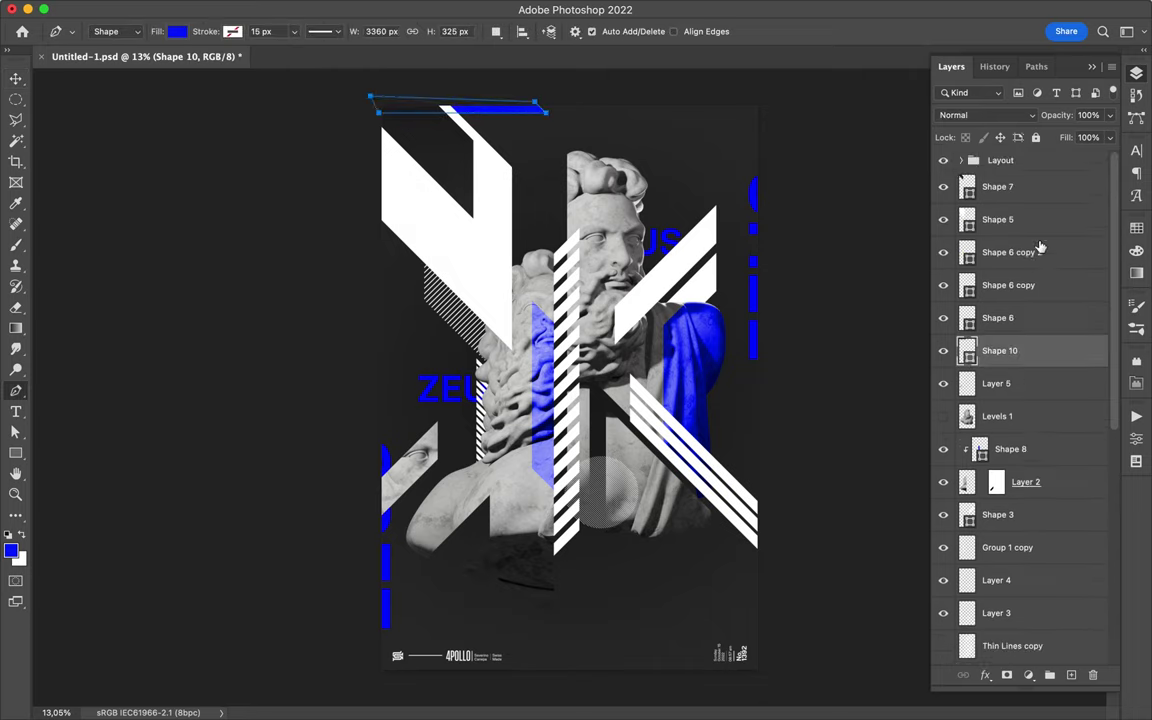
click(1010, 186)
- Adjust the blue bar so only a slimmer strip shows along the poster's top edge
key(v)
key(ctrl+z)
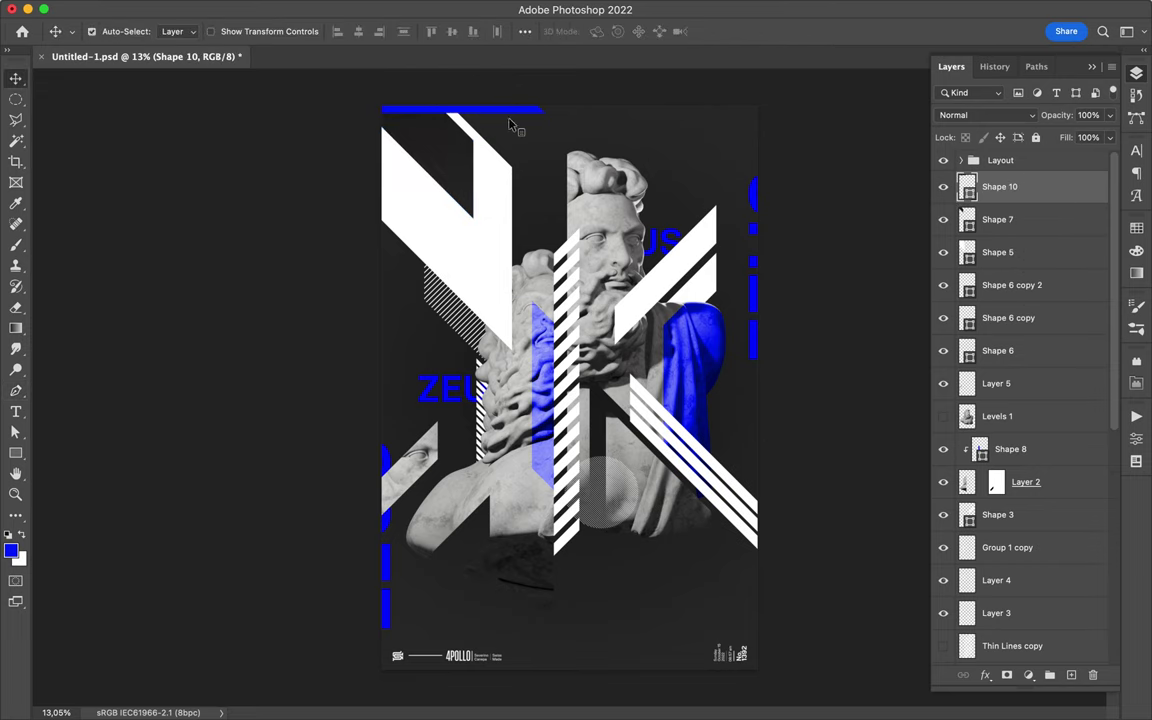
key(ctrl+t)
key(Return)
mouse_move(518, 115)
mouse_down()
mouse_move(452, 104)
mouse_move(518, 117)
mouse_up()
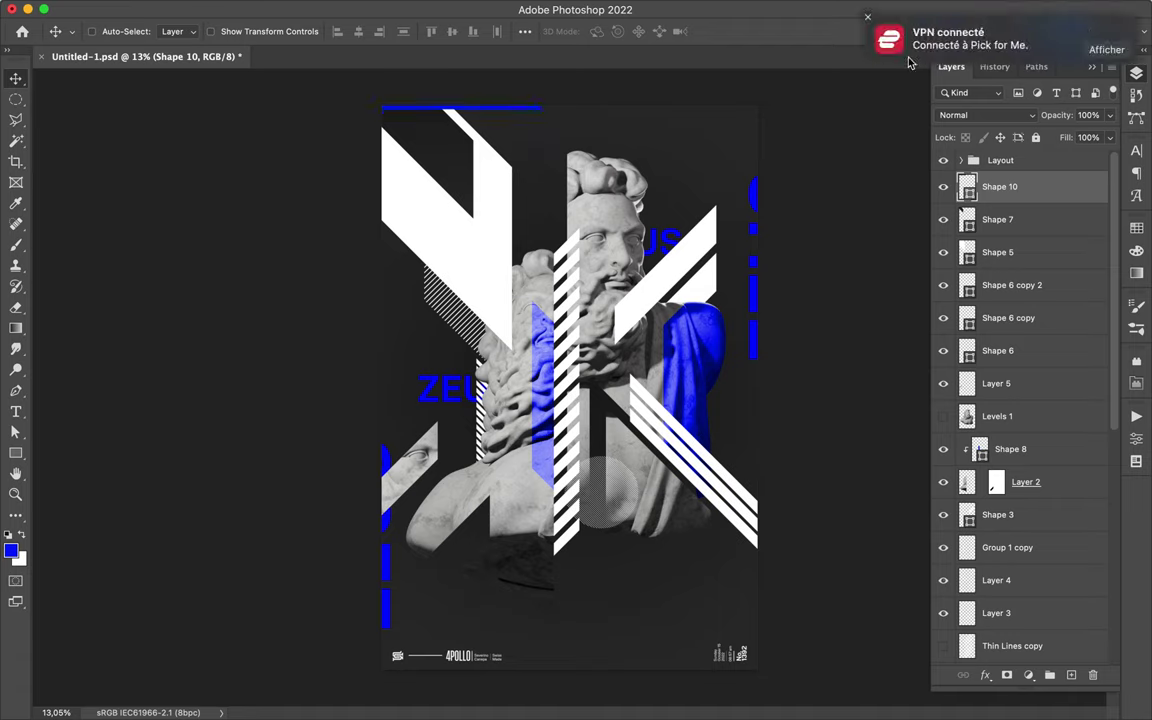
- Draw a narrow vertical blue bar over the statue's face and trim its top end to a slant
key(p)
click(591, 318)
click(597, 251)
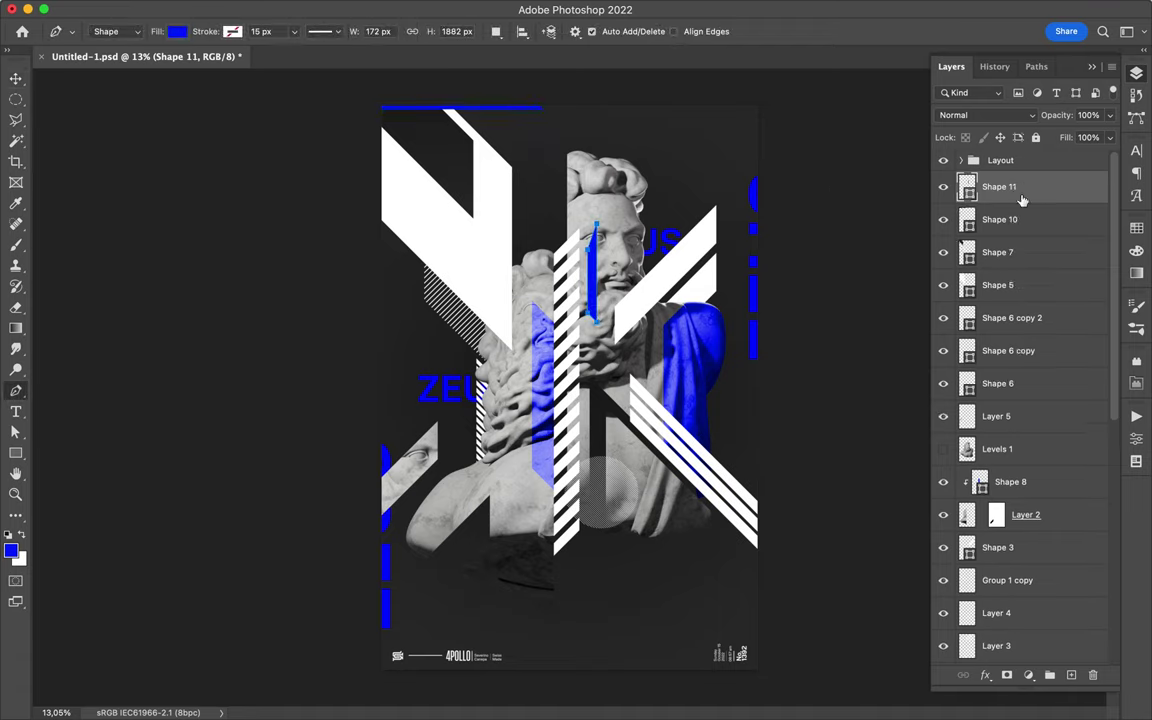
key(l)
click(590, 170)
- Duplicate the slim blue bar above the head and below the statue, keeping one over the beard
key(v)
drag(595, 285, 512, 582)
drag(591, 340, 591, 340)
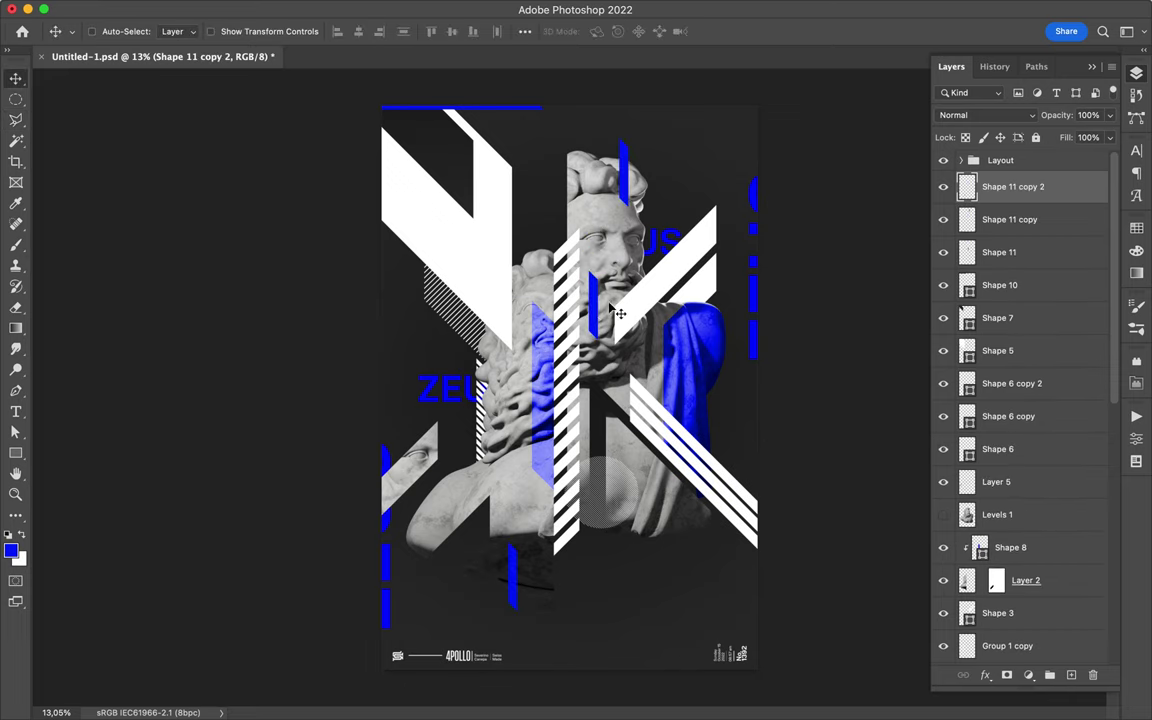
- Arrange three staggered blue bars over the statue's hair and add a second bar beside the one below the statue
mouse_move(677, 210)
mouse_down()
mouse_move(648, 172)
mouse_move(665, 205)
mouse_up()
scroll(668, 207, up, 3)
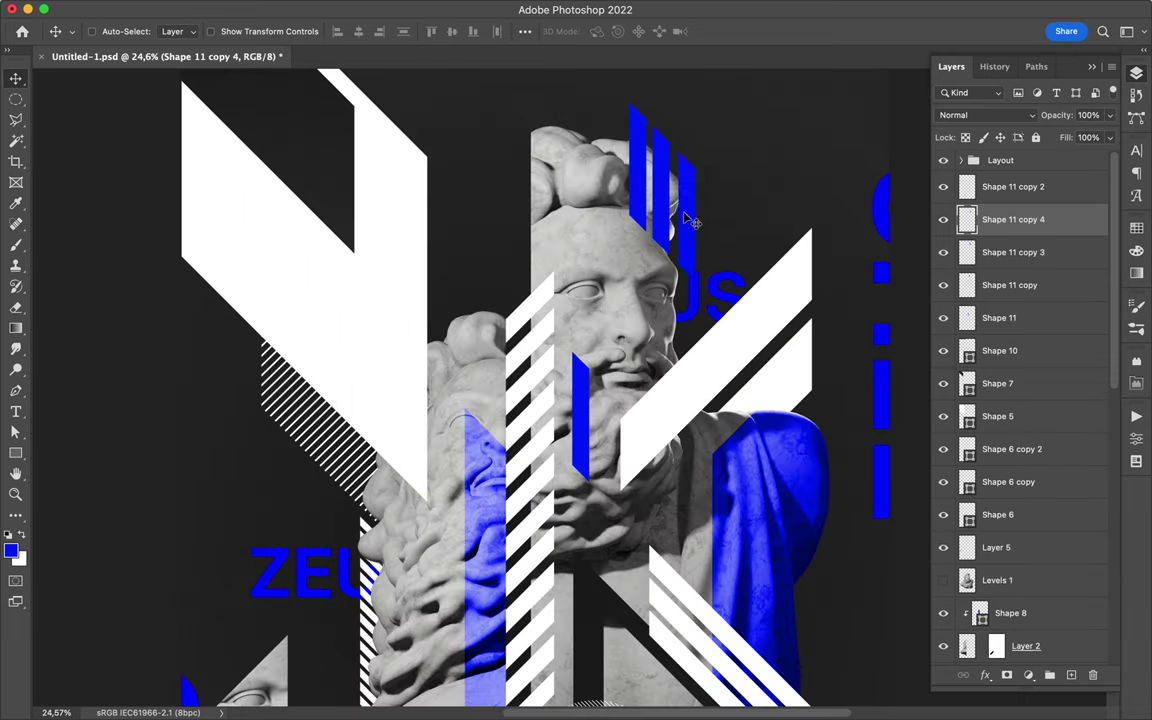
shift+click(592, 192)
shift+click(588, 193)
drag(575, 193, 619, 195)
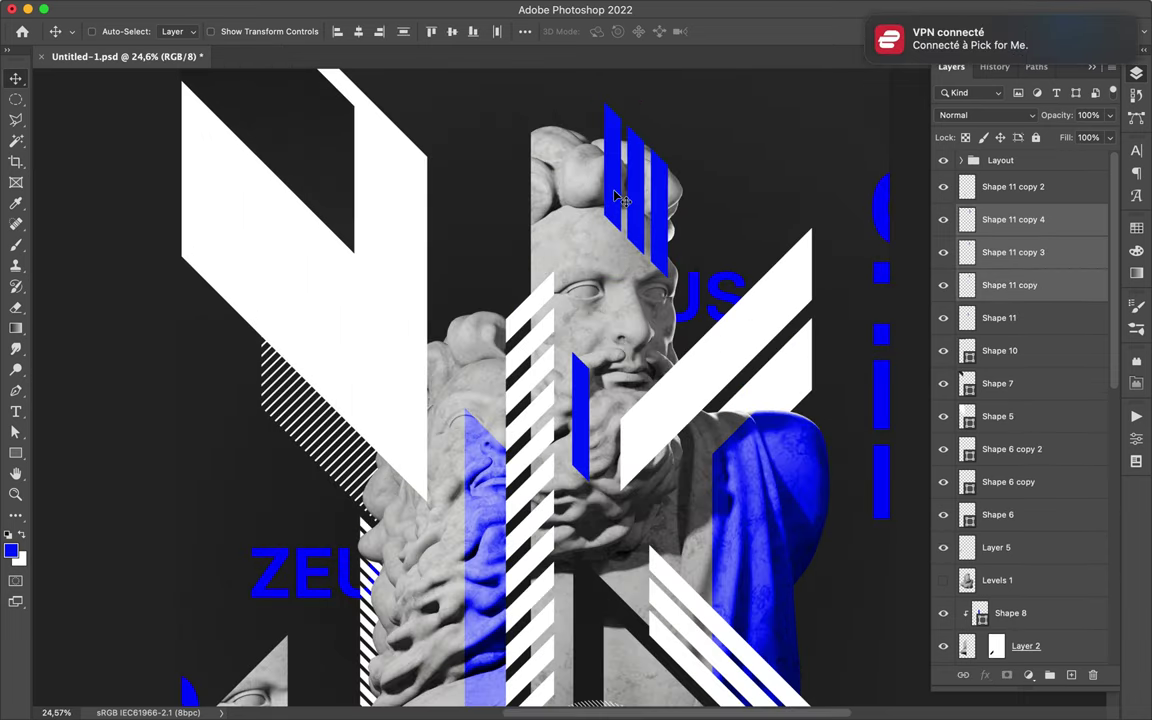
scroll(619, 195, down, 3)
drag(512, 598, 522, 612)
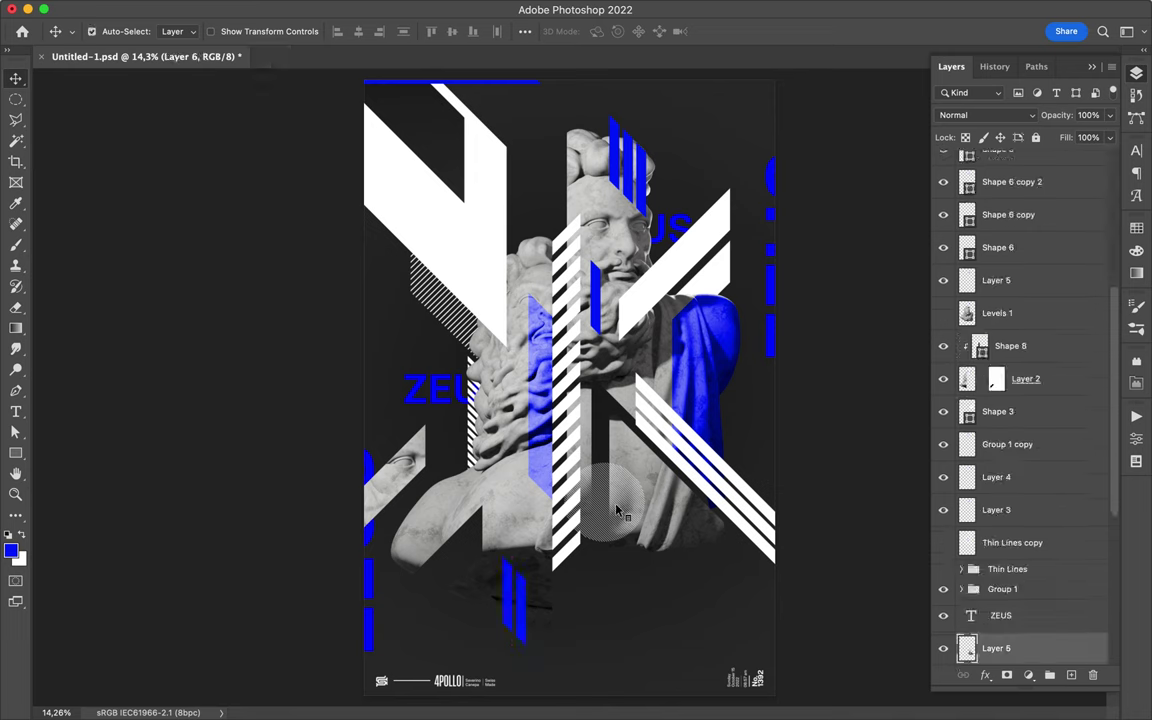
- Duplicate the translucent halftone circle, shrink it and place the copy beside the upper head
key(ctrl+j)
key(ctrl+t)
drag(445, 262, 538, 210)
key(Return)
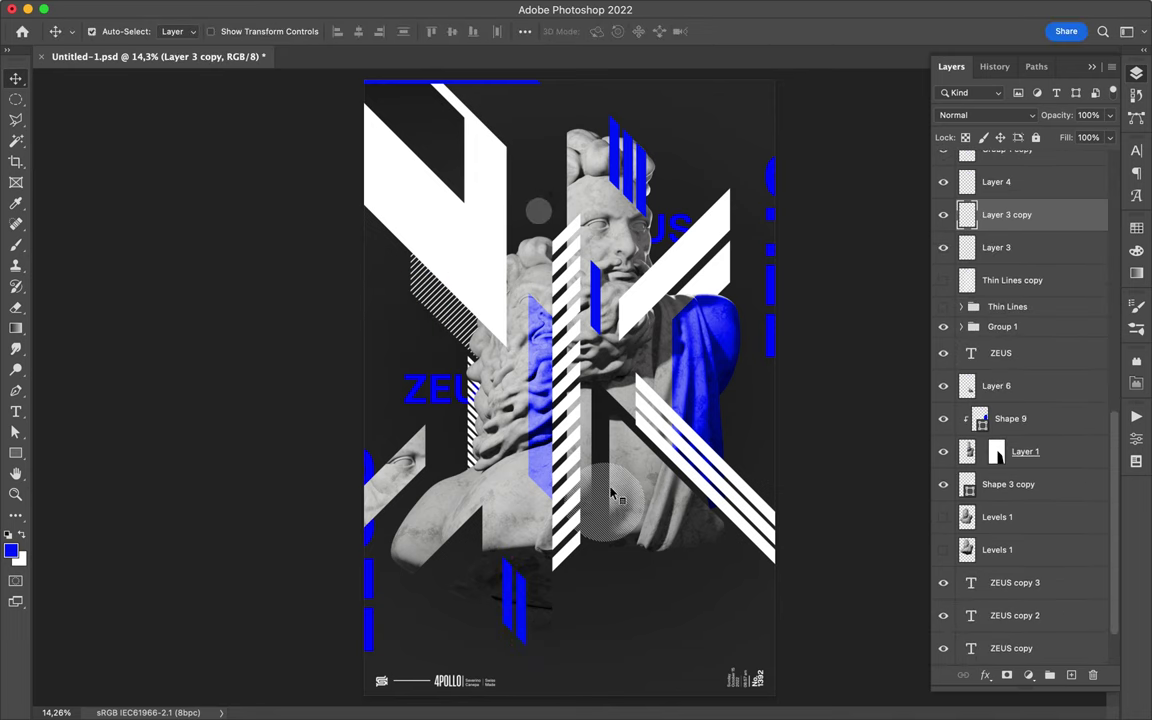
- Draw a solid blue parallelogram at the poster's lower-right edge and position it beneath the white diagonal stripes
key(p)
click(780, 592)
click(700, 512)
click(700, 610)
click(785, 695)
key(v)
click(753, 699)
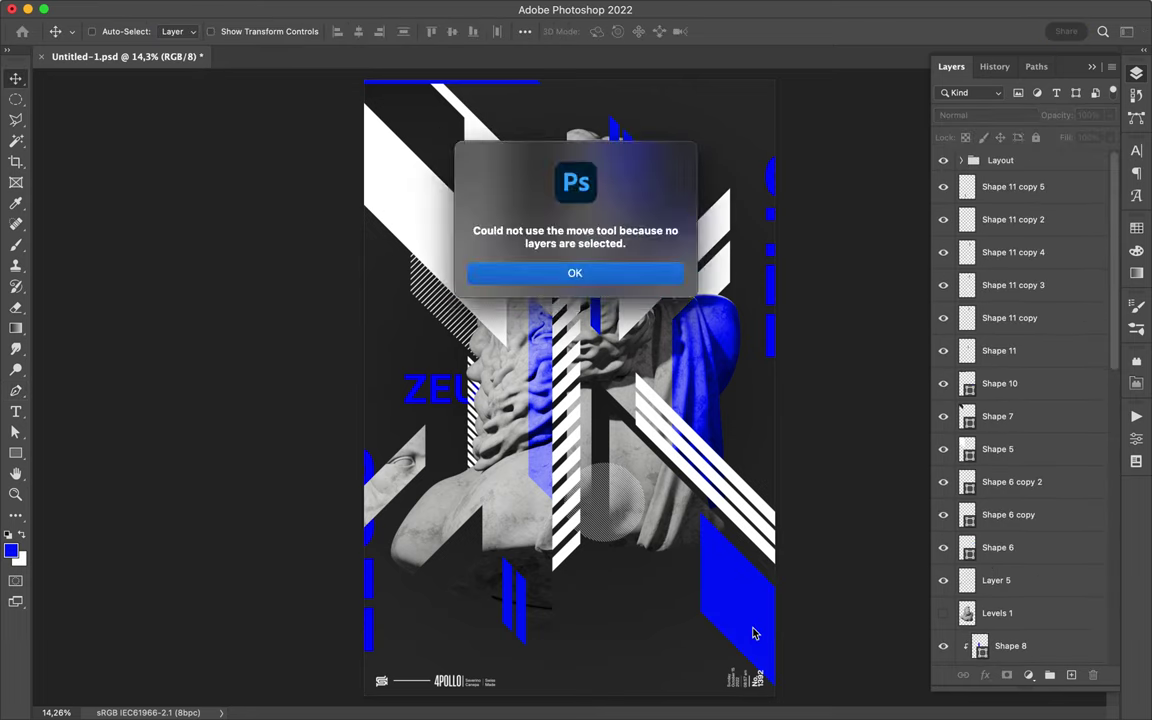
key(Return)
drag(760, 690, 779, 560)
- Draw a slim diagonal blue bar under the statue's cut shoulder, duplicate it and fit the pair beside the cut edge
key(p)
click(422, 600)
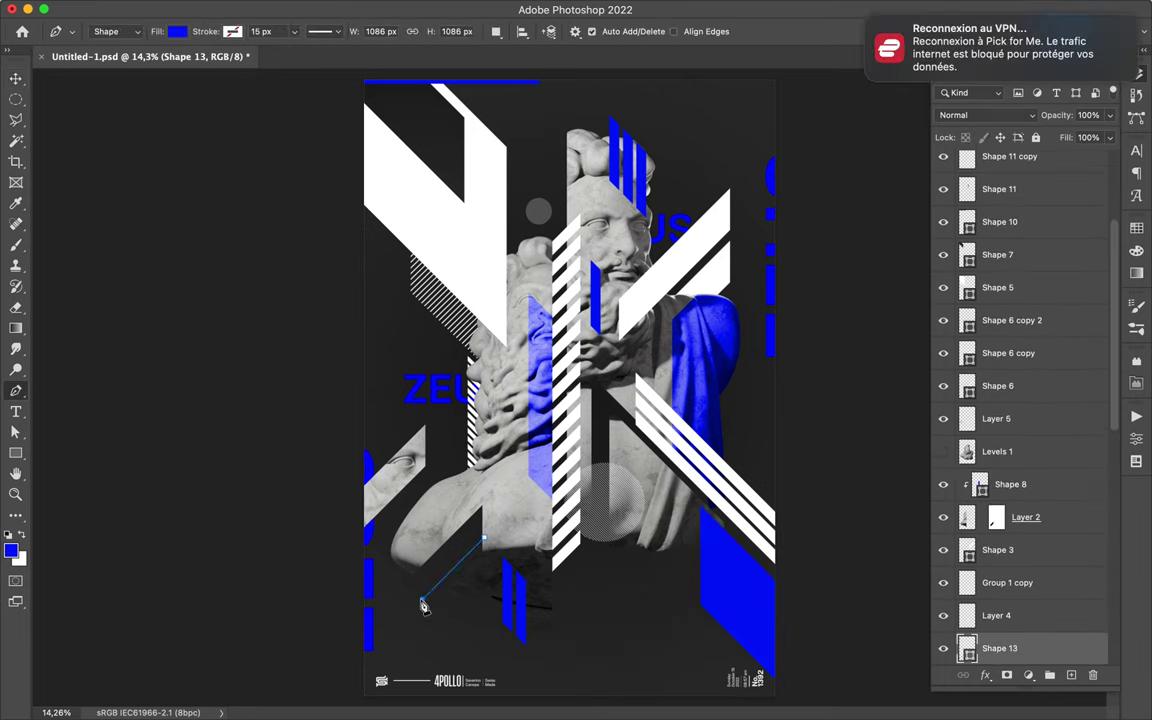
click(423, 620)
click(488, 550)
click(483, 540)
key(v)
drag(406, 513, 401, 556)
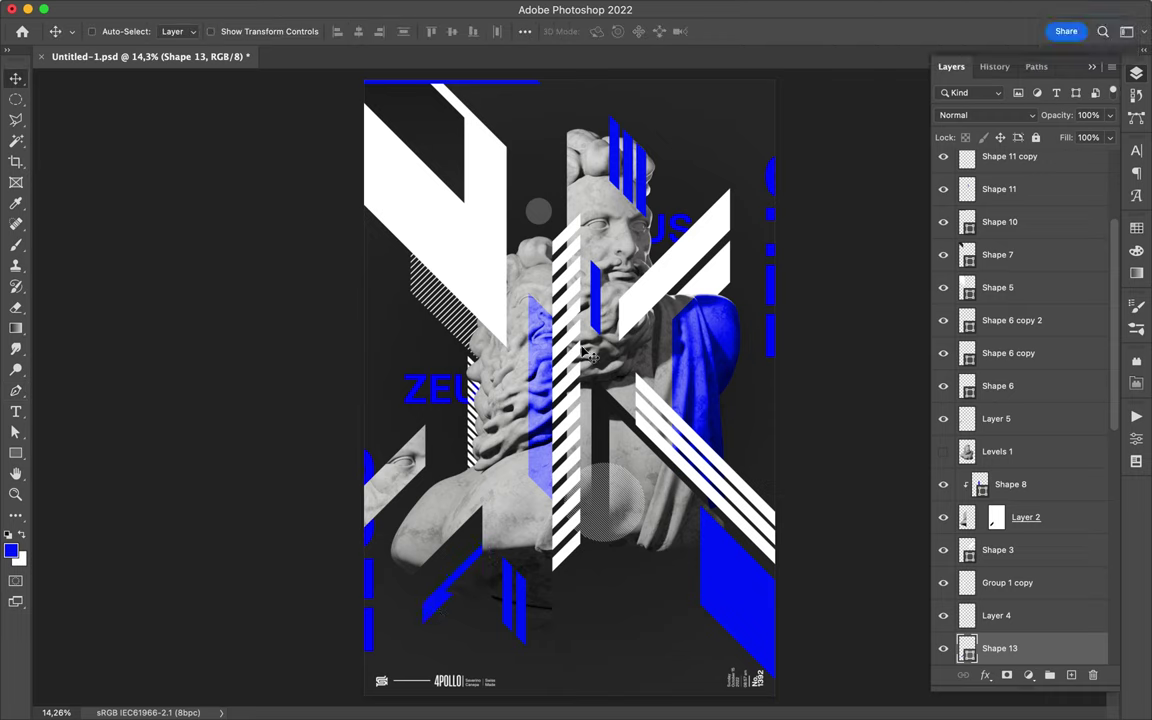
drag(437, 608, 468, 566)
- Copy the white slanted bars to the poster's lower-left corner and bring the vertical ZEUS lettering there above the first copy
drag(693, 257, 396, 591)
click(371, 478)
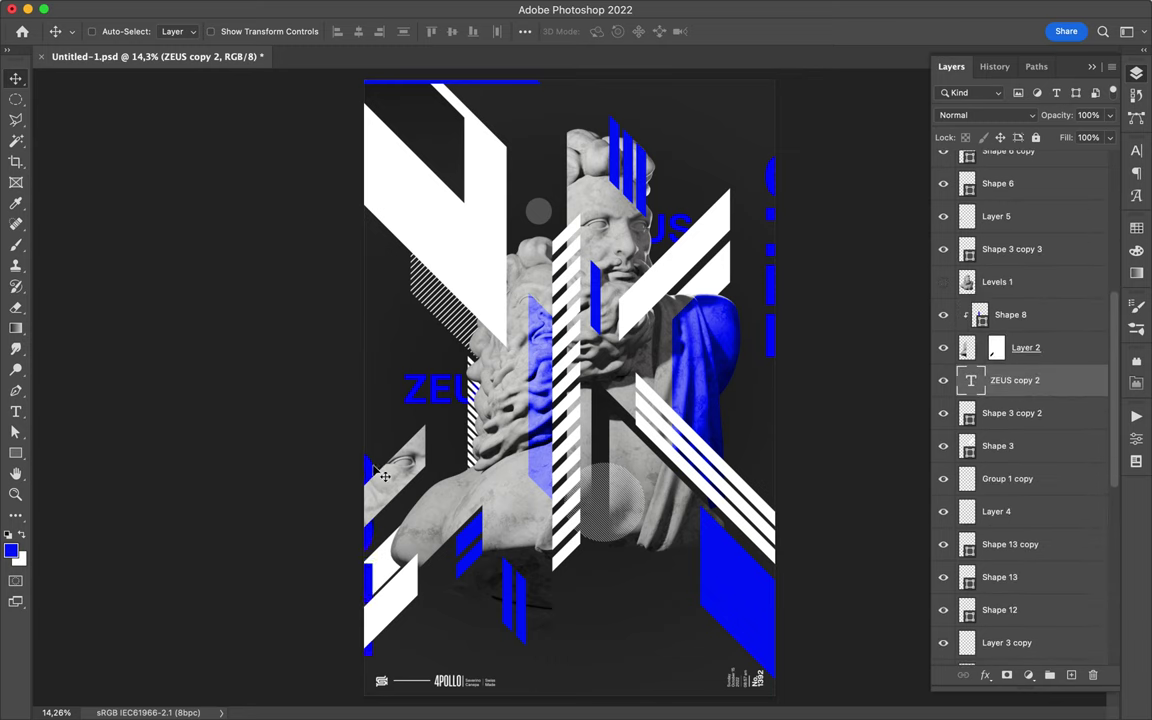
- Duplicate the blue ZEUS text, scale it down and place it below the central striped column
click(445, 390)
key(ctrl+j)
key(ctrl+t)
drag(600, 570, 620, 600)
key(Return)
- Color the small ZEUS text white and place copies beside the upper head and over the large white shape
click(1136, 250)
drag(556, 535, 395, 215)
click(1136, 73)
- Knock the small ZEUS lettering out of the large white shape, clear away the leftover text copy and save the document
scroll(1030, 470, down, 1)
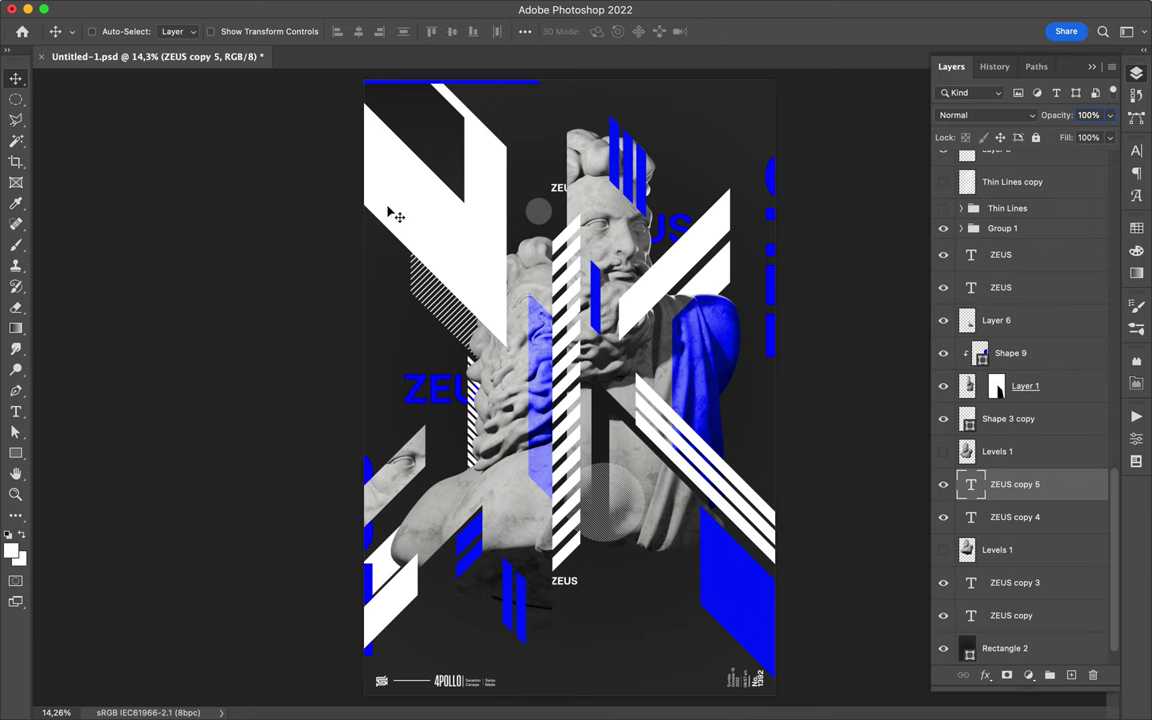
click(489, 257)
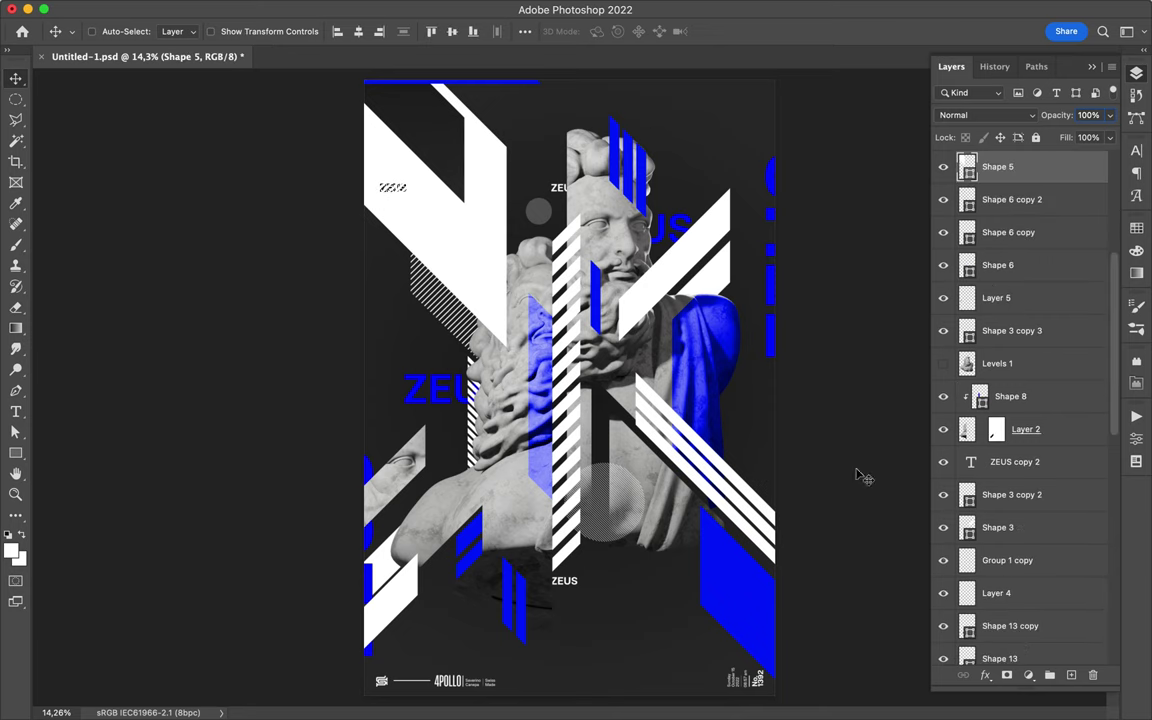
drag(393, 188, 400, 258)
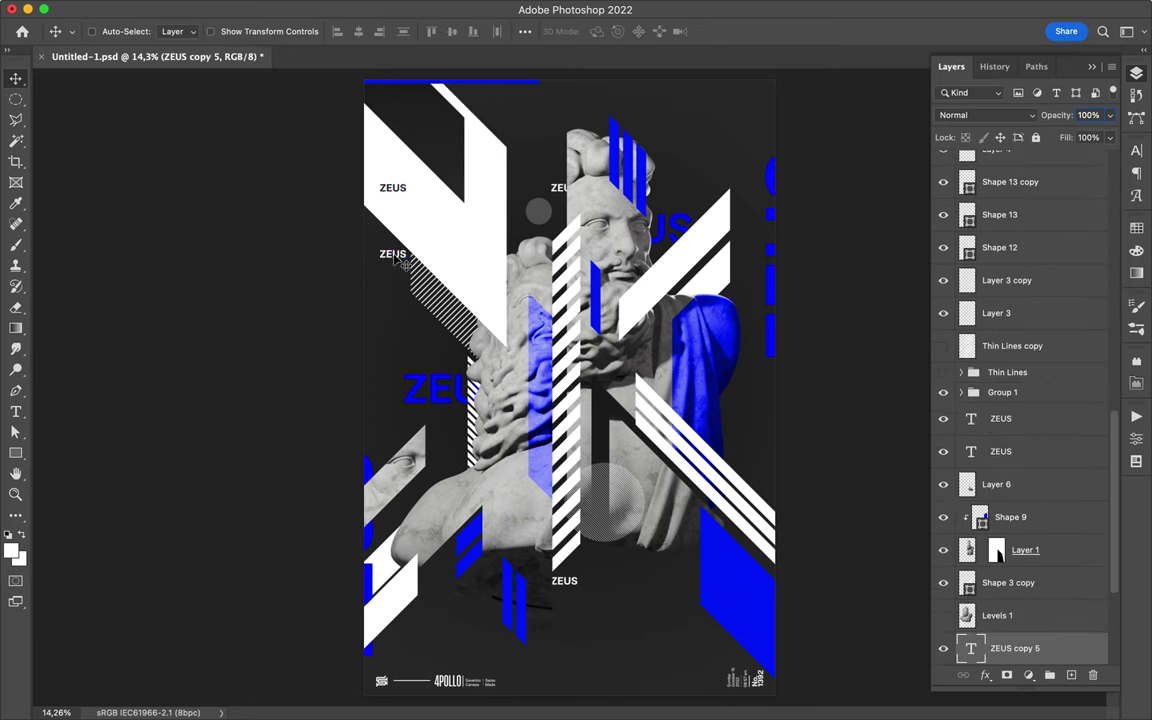
key(super+s)
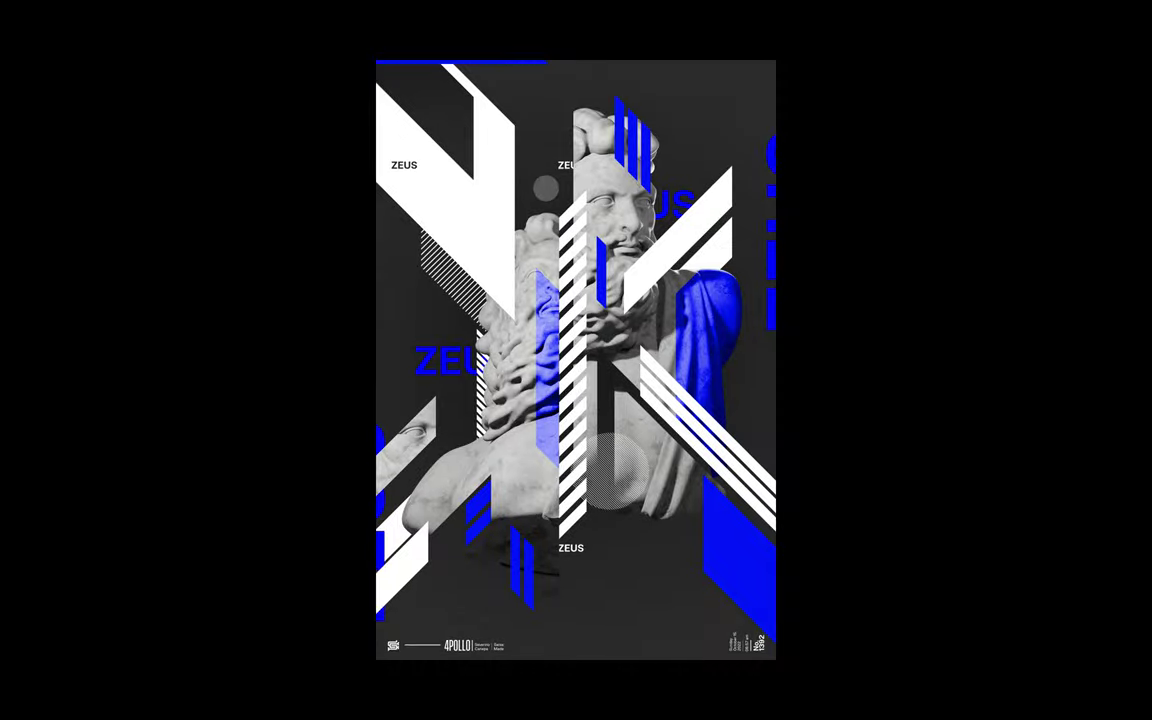